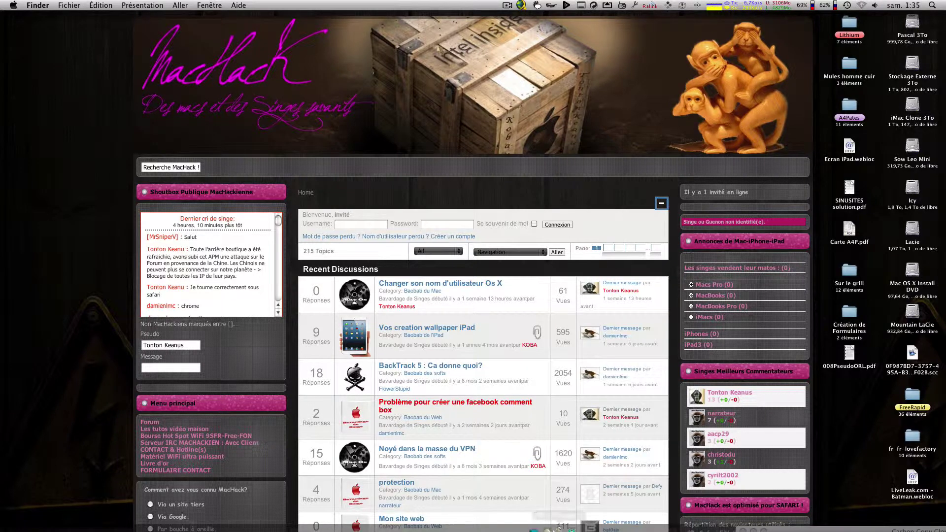
Step: Launch Safari and quit Carbon Copy Cloner so that only the web page remains in front
mouse_move(555, 528)
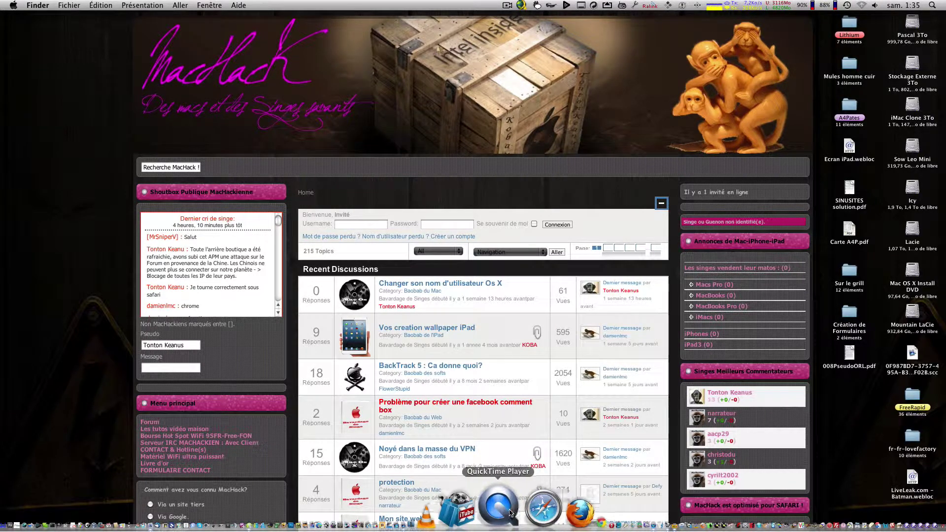
click(518, 513)
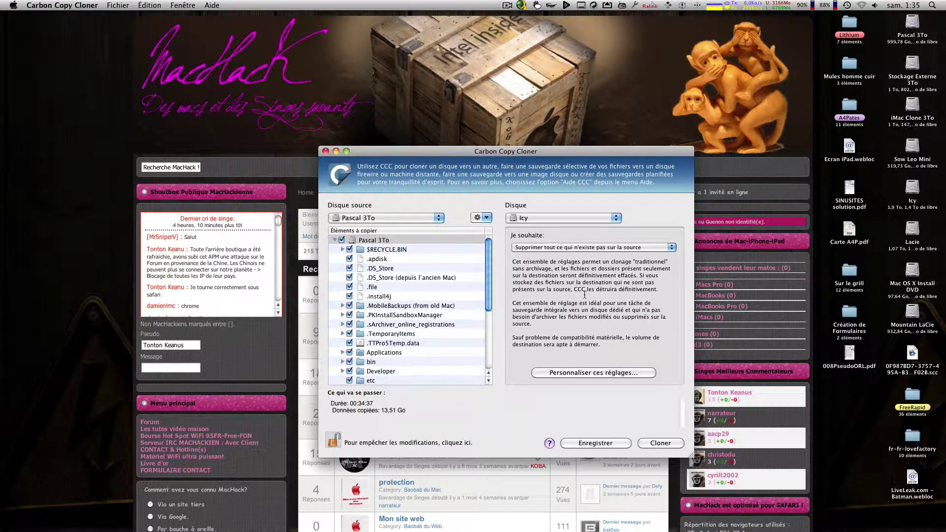
key(F9)
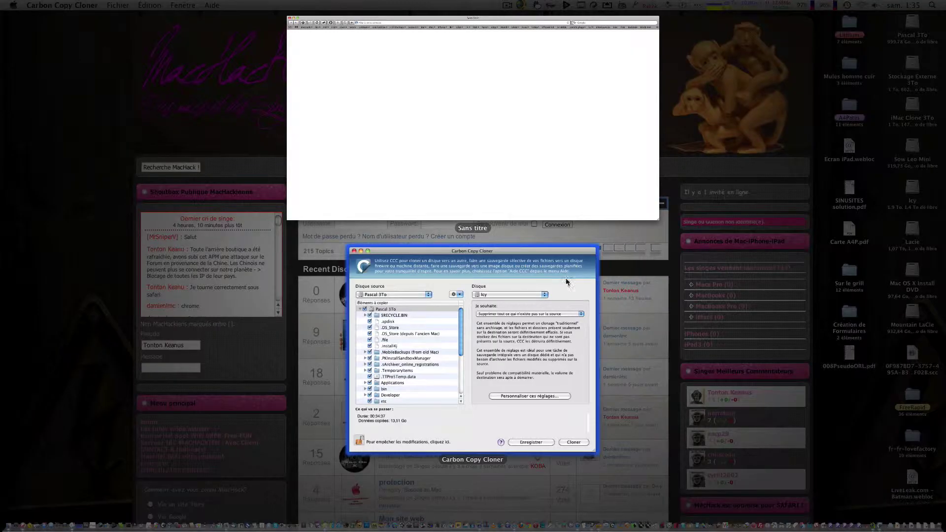
click(566, 279)
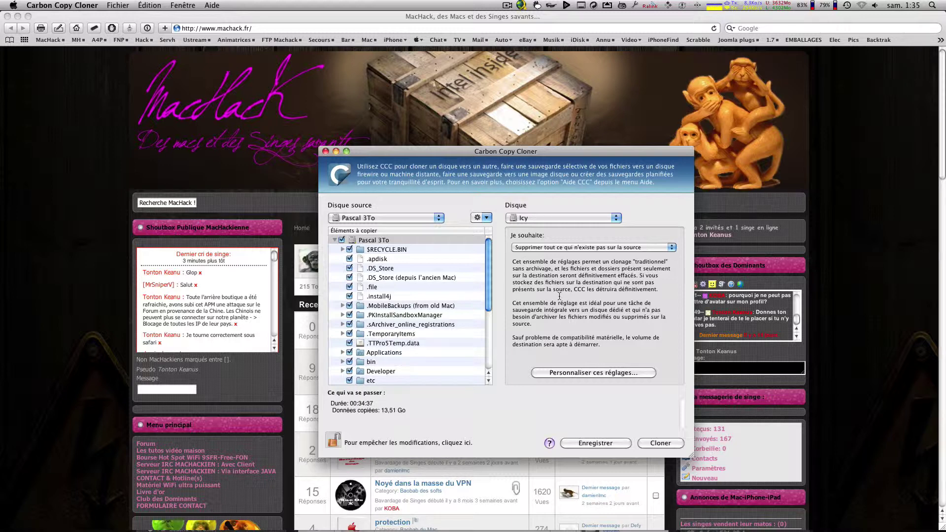
key(super+q)
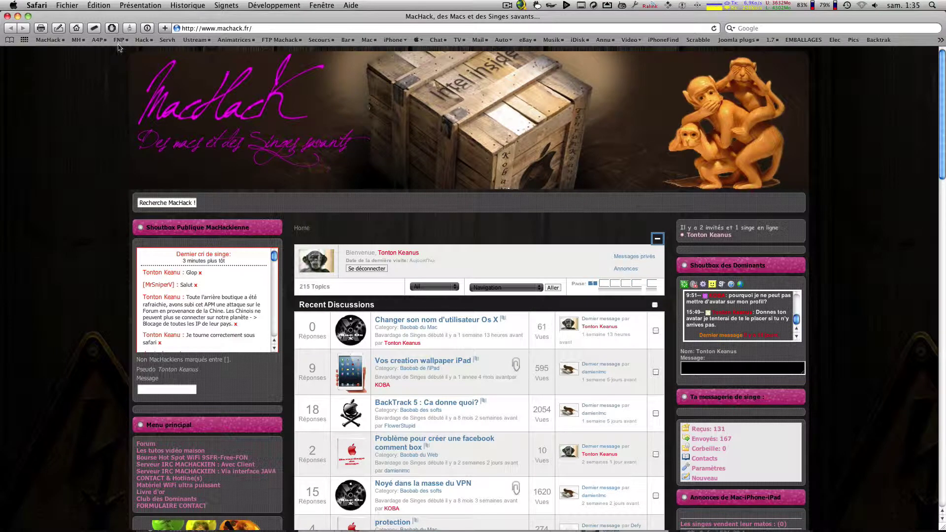
click(273, 29)
triple_click(273, 30)
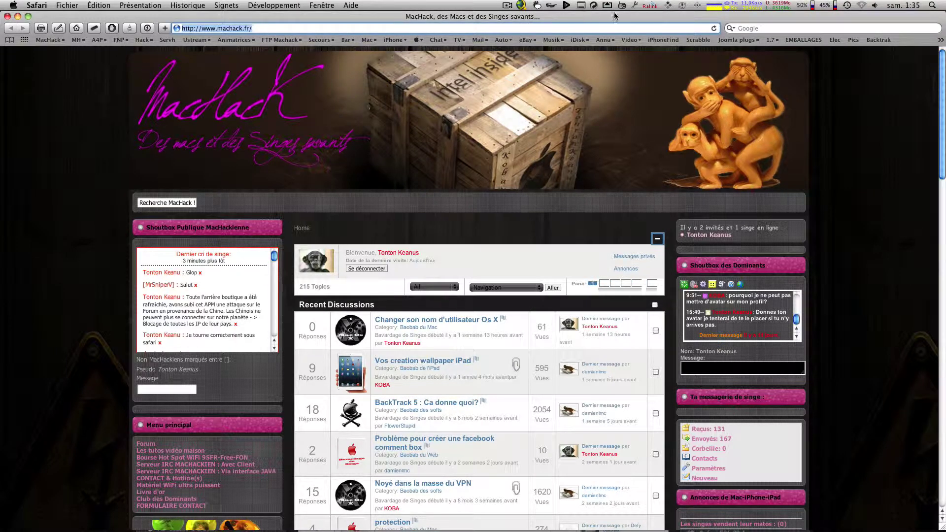
click(635, 6)
click(638, 16)
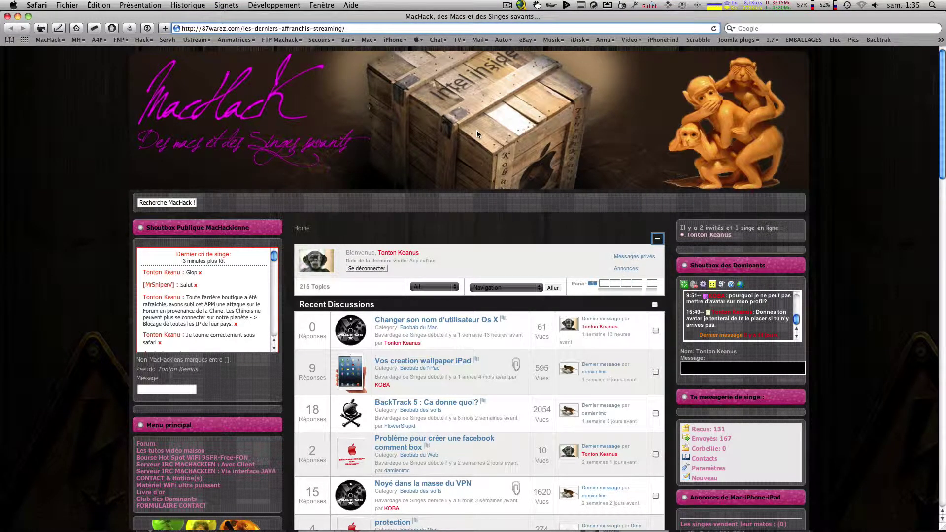
key(Return)
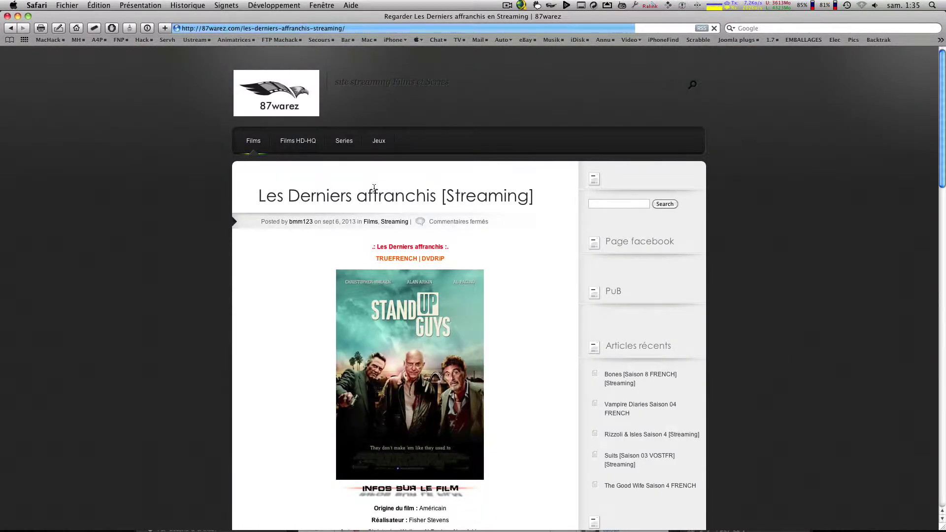
Step: Enable the Flash content of the VK.com player on the film page and start playing the video
scroll(374, 187, down, 6)
scroll(374, 188, down, 8)
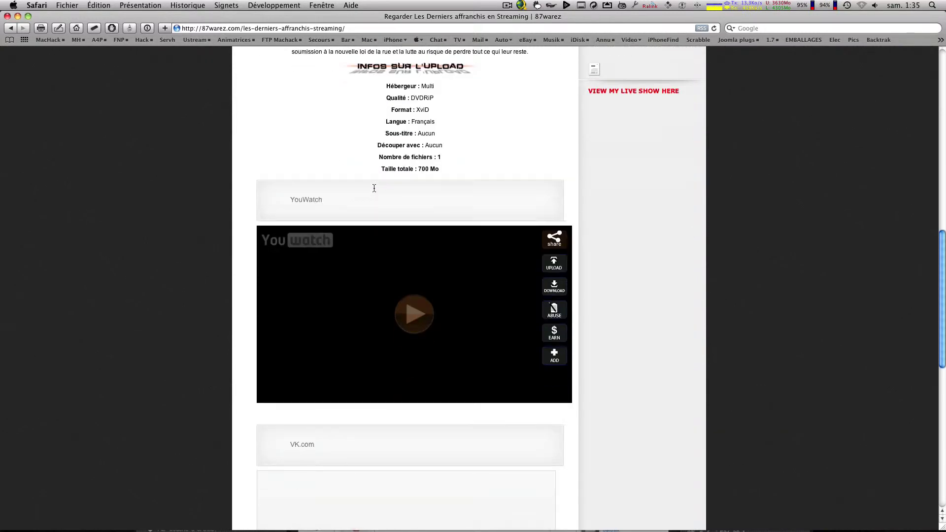
scroll(374, 187, down, 10)
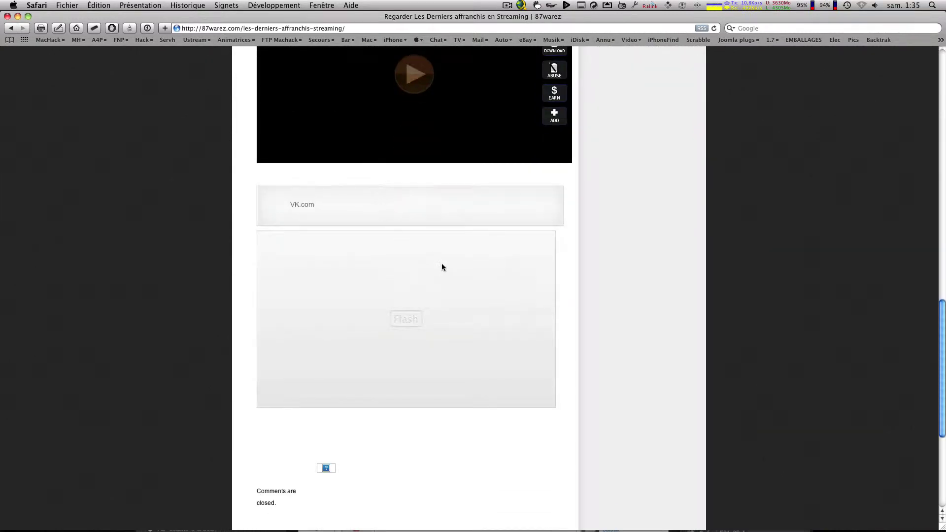
click(418, 314)
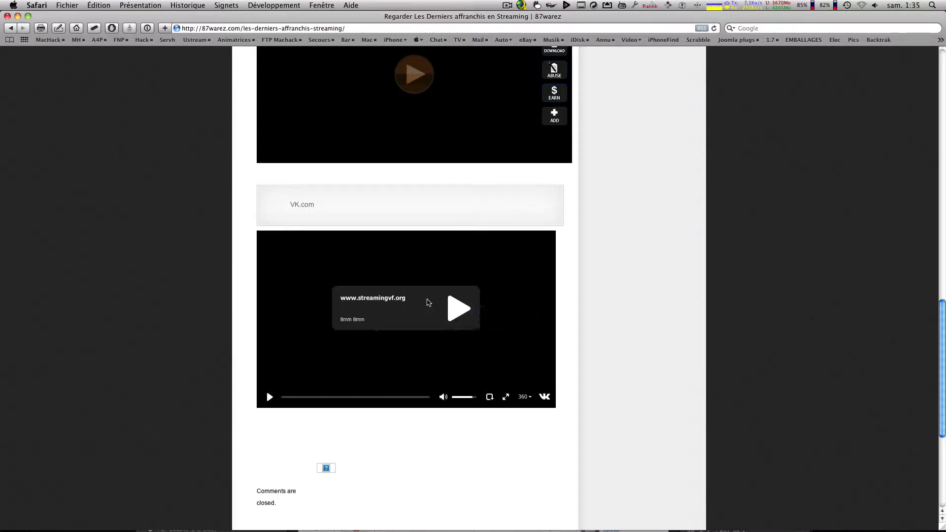
click(451, 311)
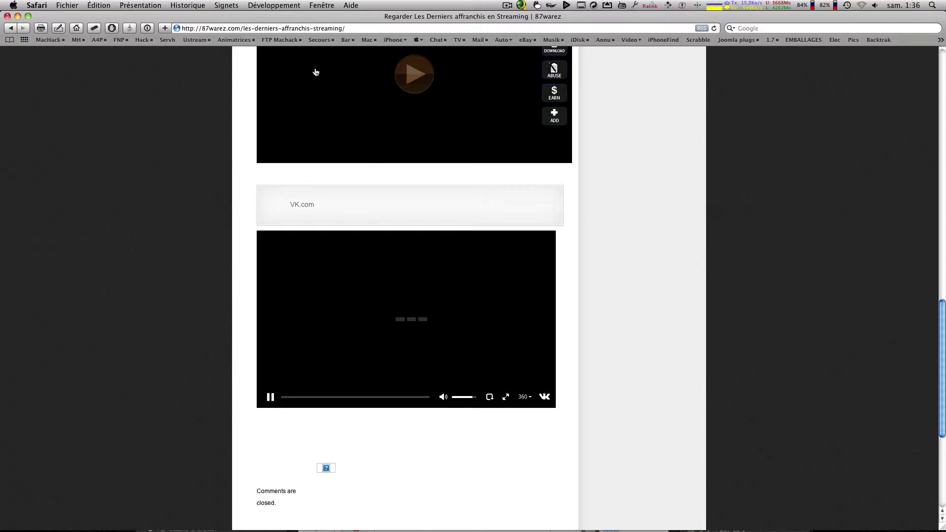
Step: Check Safari's version information, then close the information window
click(294, 5)
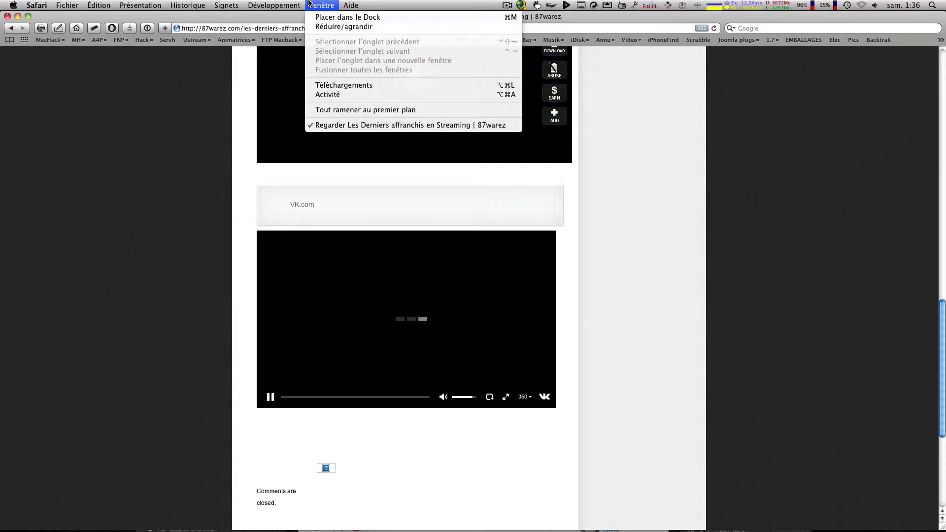
click(310, 4)
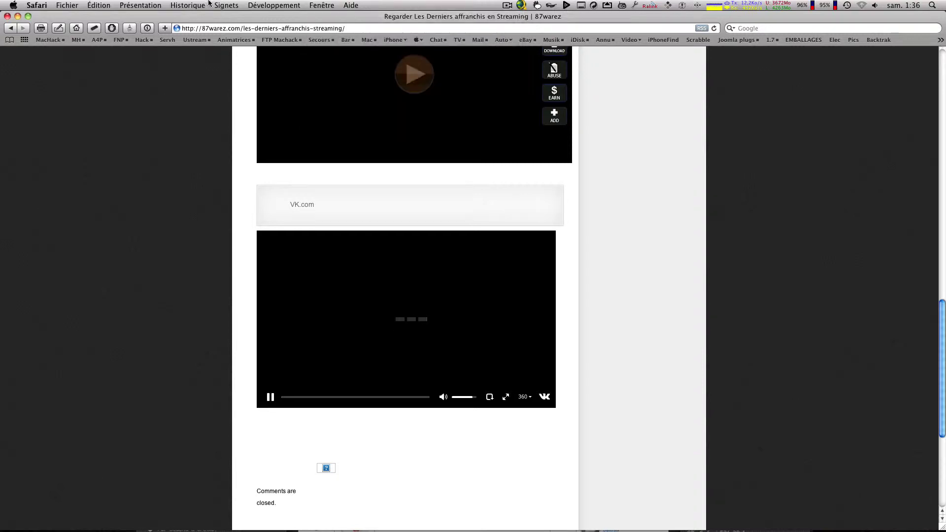
click(48, 4)
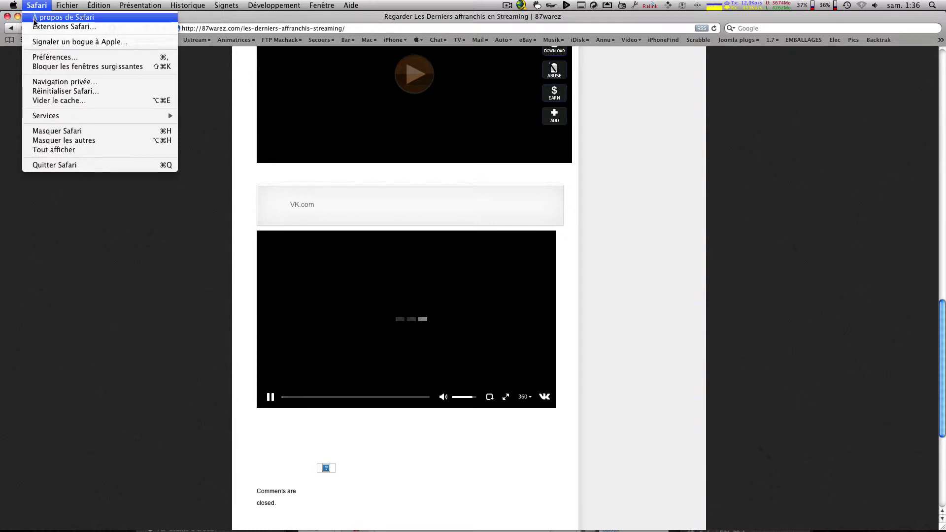
click(59, 17)
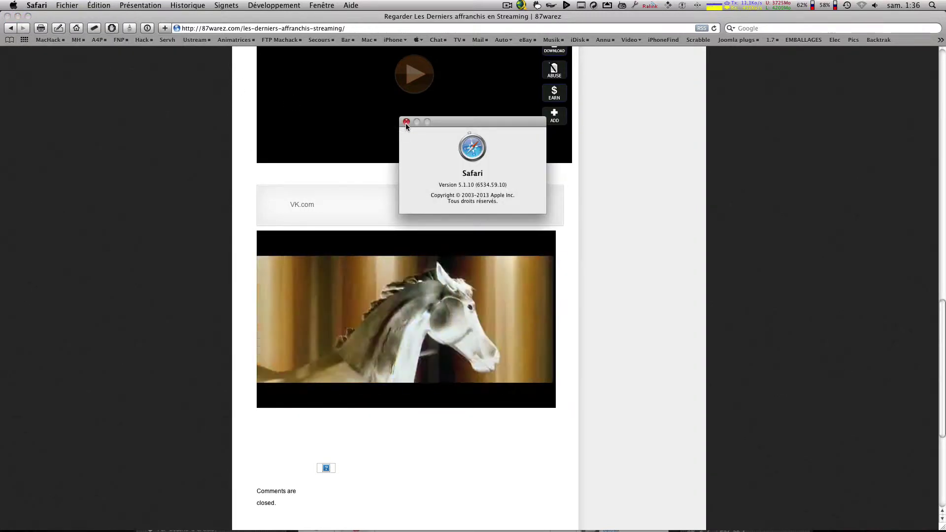
click(406, 123)
Step: Pause the VK.com video and show Safari's Activity window for the loaded page
click(445, 305)
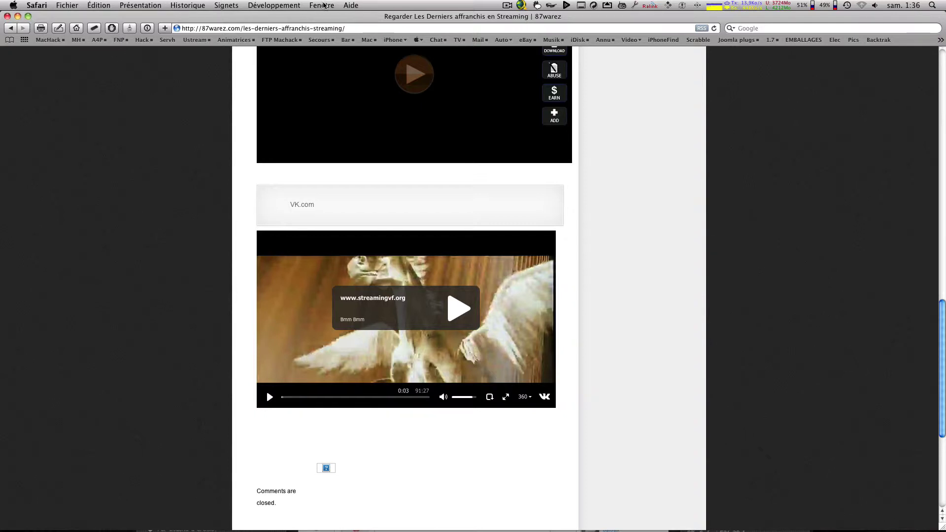
click(321, 6)
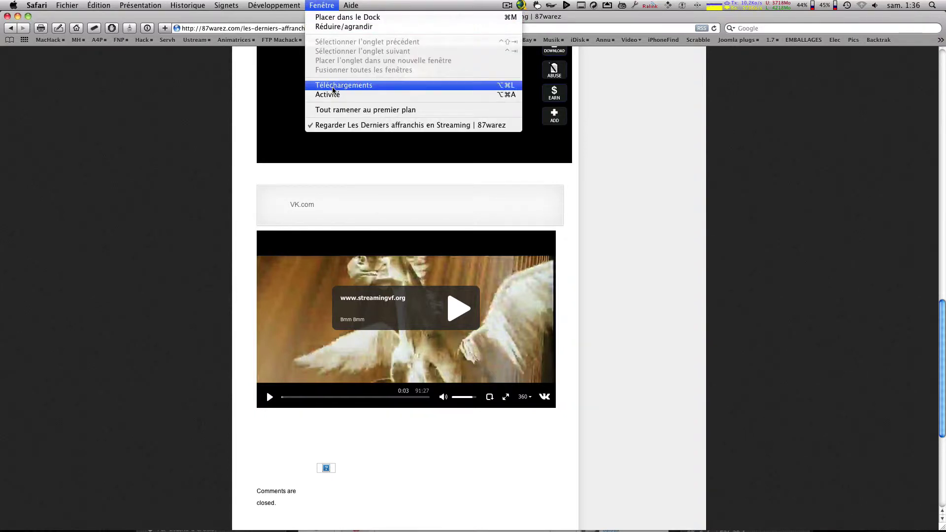
click(335, 94)
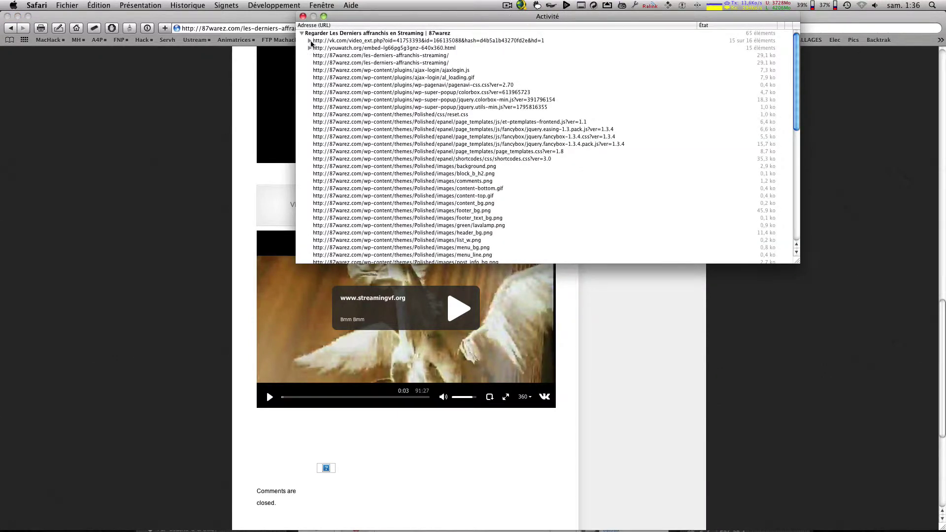
Step: Expand the vk.com/video_ext.php entry in the activity list and select its d339c916048a.360.mp4 file
click(306, 35)
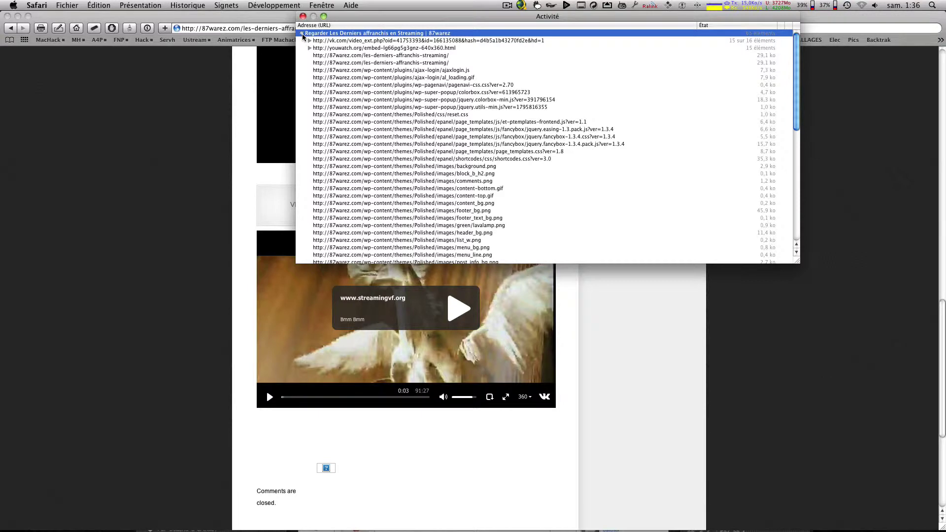
click(302, 33)
click(302, 33)
click(310, 41)
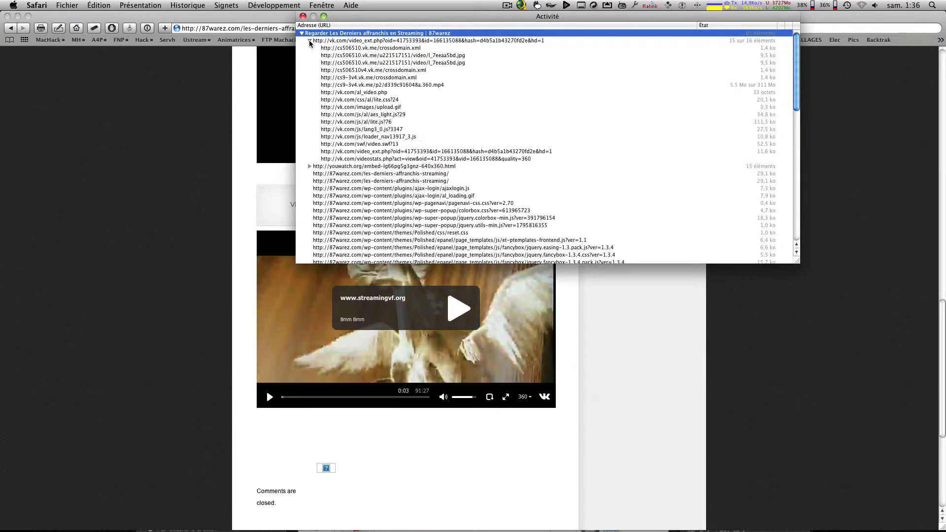
click(759, 86)
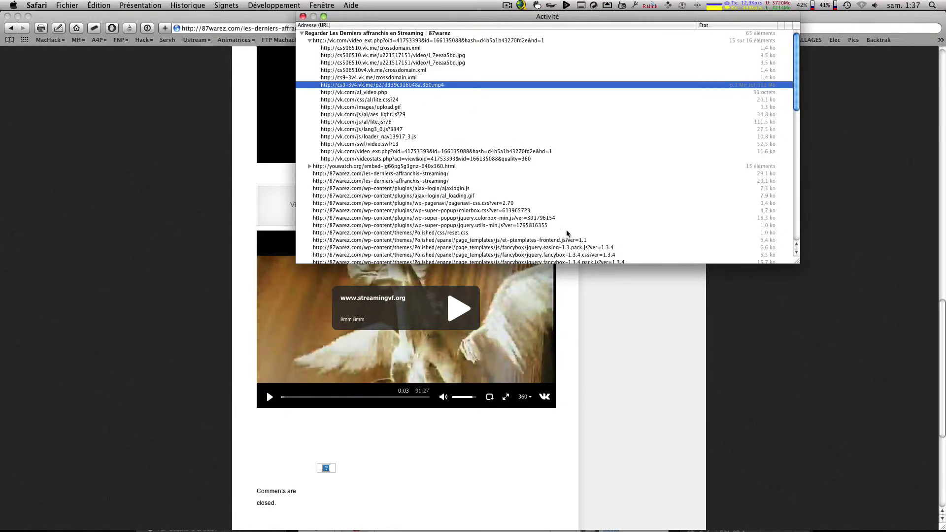
Step: Bring the Activity window back to the front and open the d339c916048a.360.mp4 address in the browser
click(630, 292)
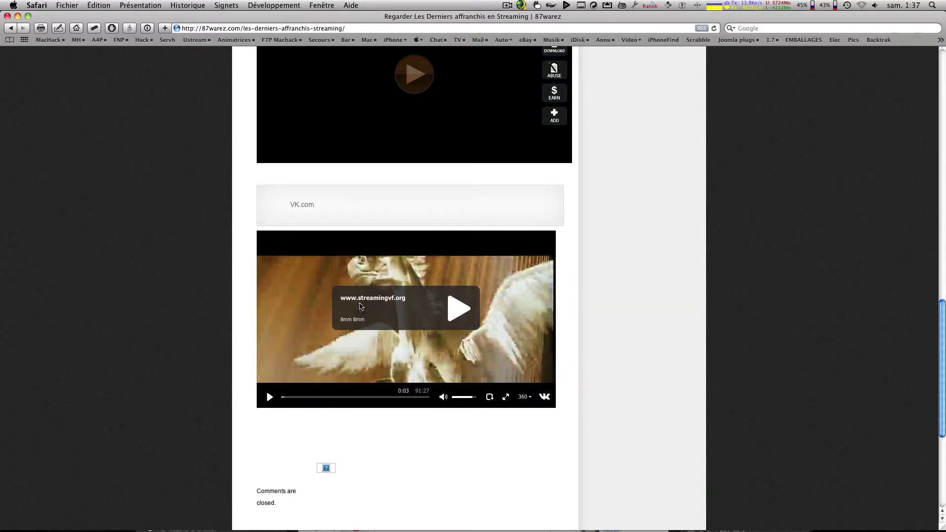
key(F9)
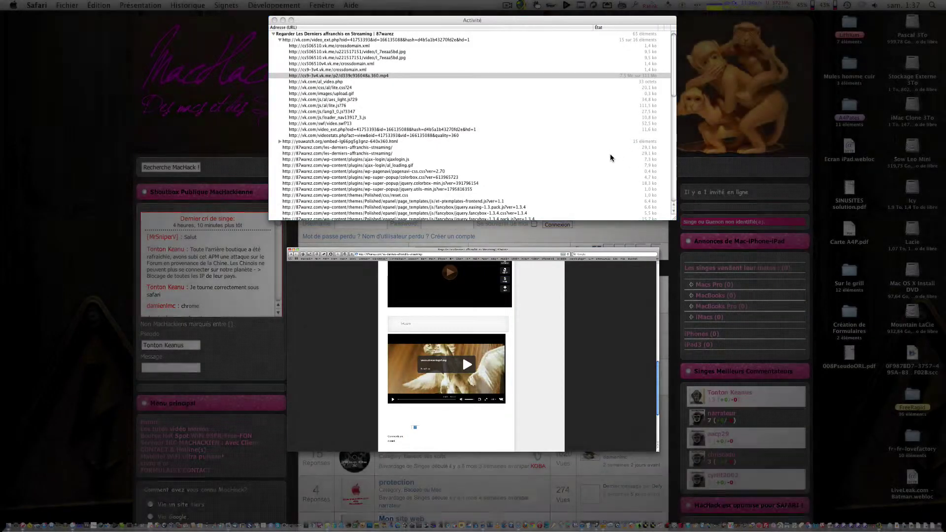
click(610, 154)
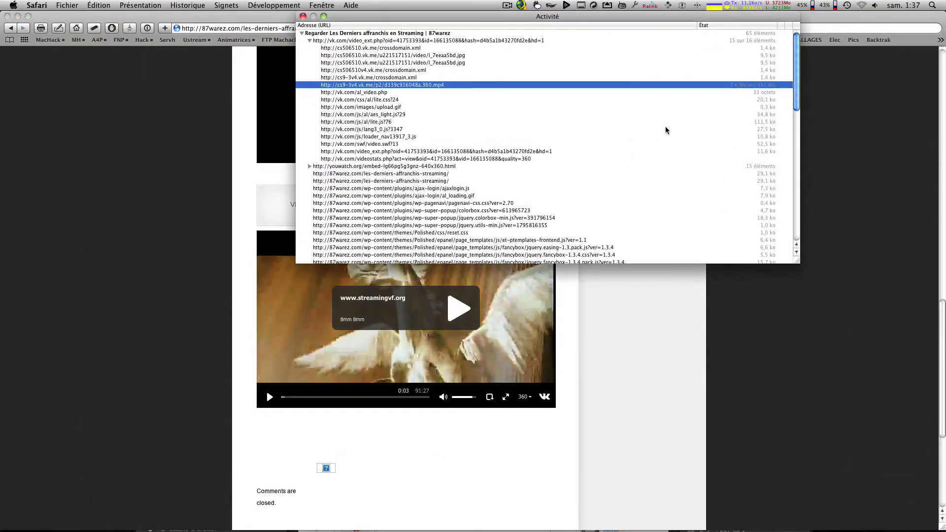
double_click(673, 85)
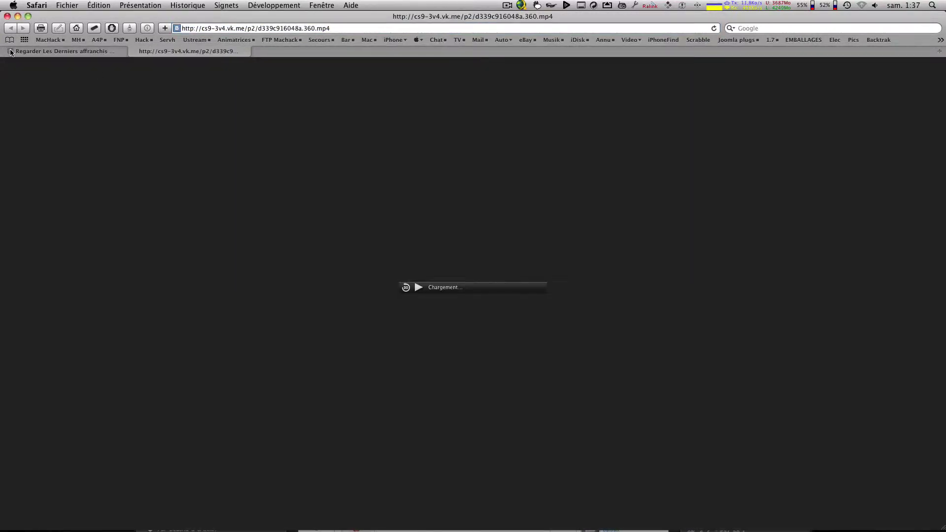
Step: Close the original streaming page and test the direct MP4 by playing it briefly and pausing it
click(11, 51)
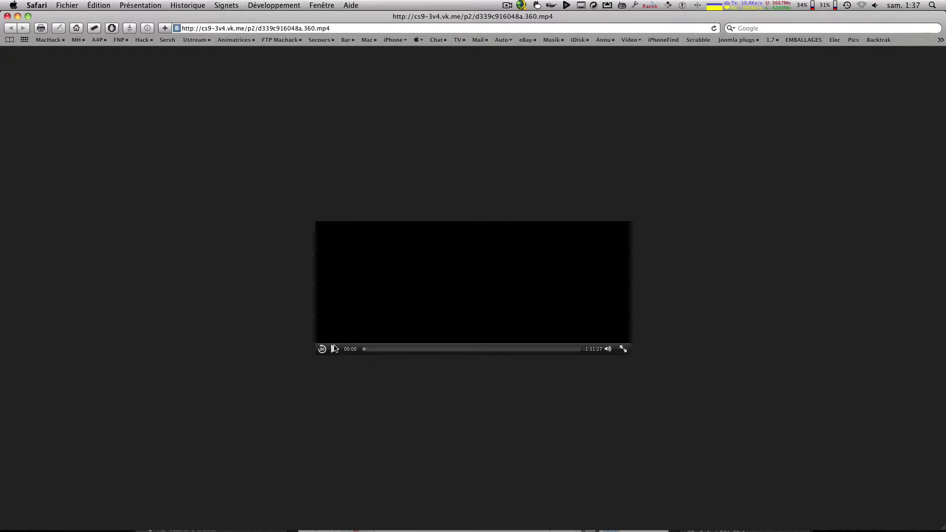
click(335, 348)
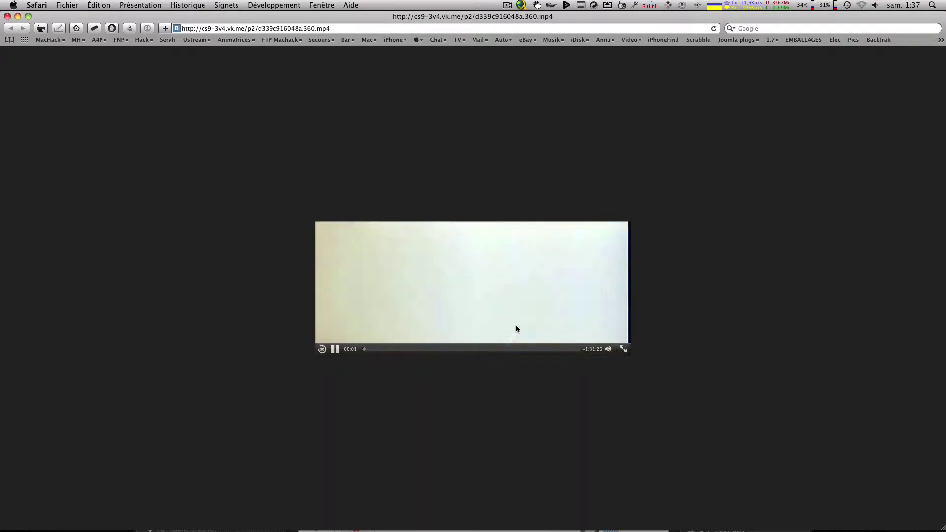
click(336, 350)
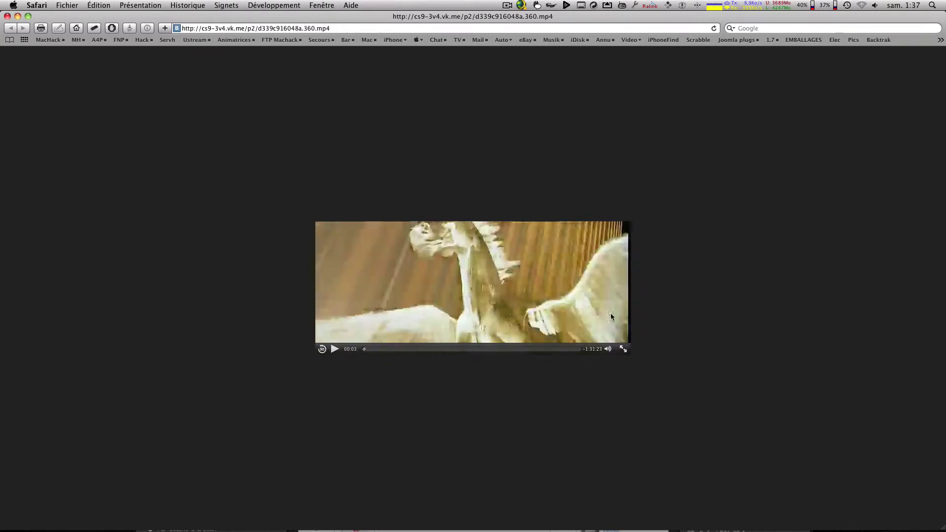
Step: Copy the full address of the MP4, switch to JDownloader and select the collected d339c916048a.360.mp4 link
click(350, 31)
double_click(351, 31)
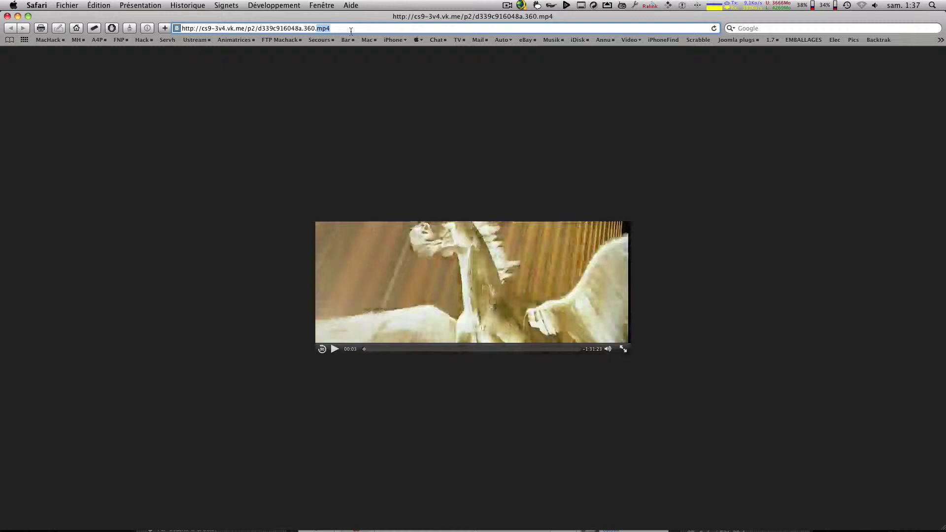
key(super+a)
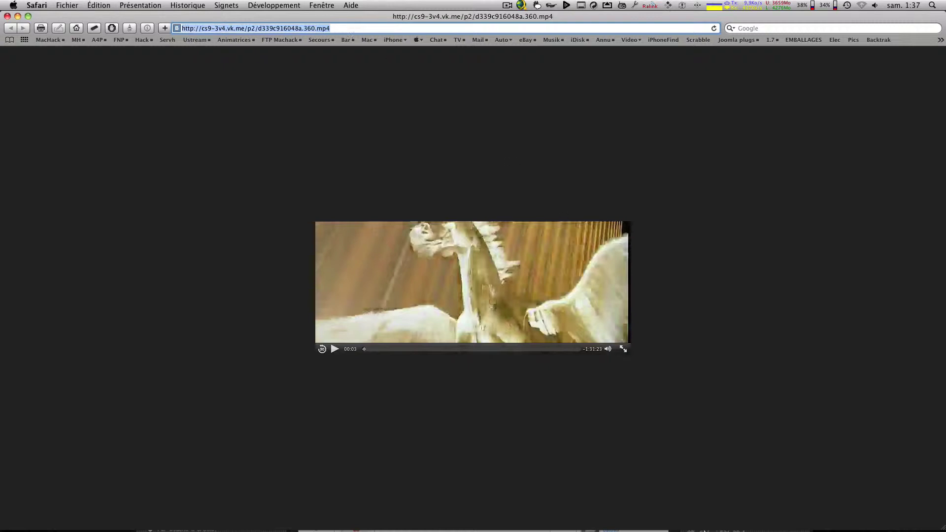
mouse_move(720, 529)
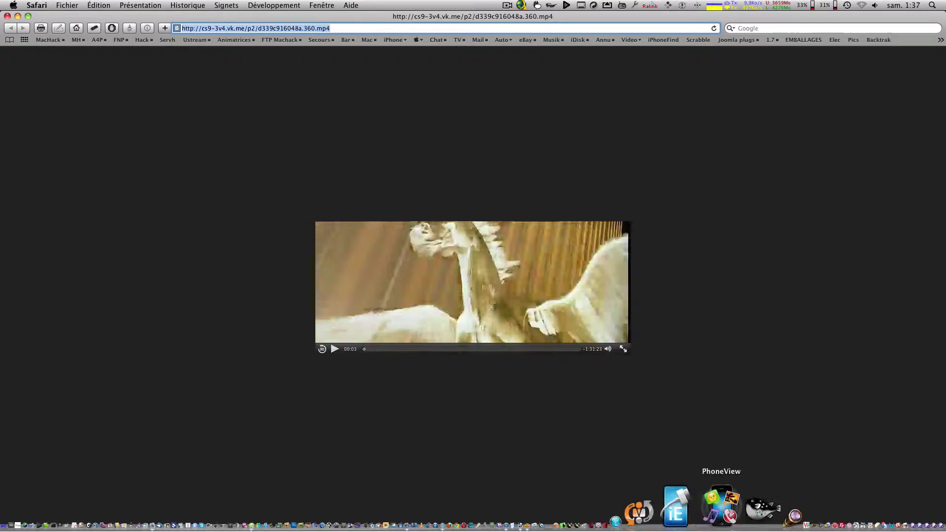
click(881, 528)
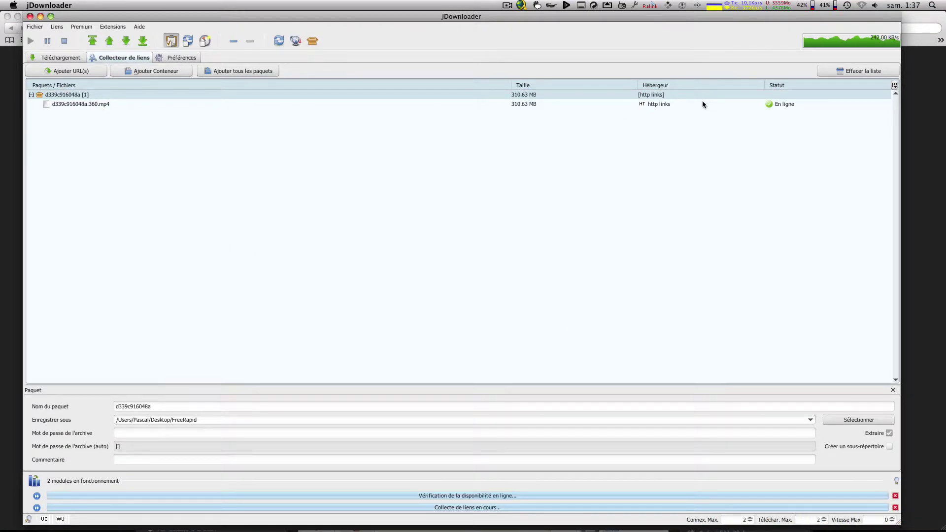
click(678, 103)
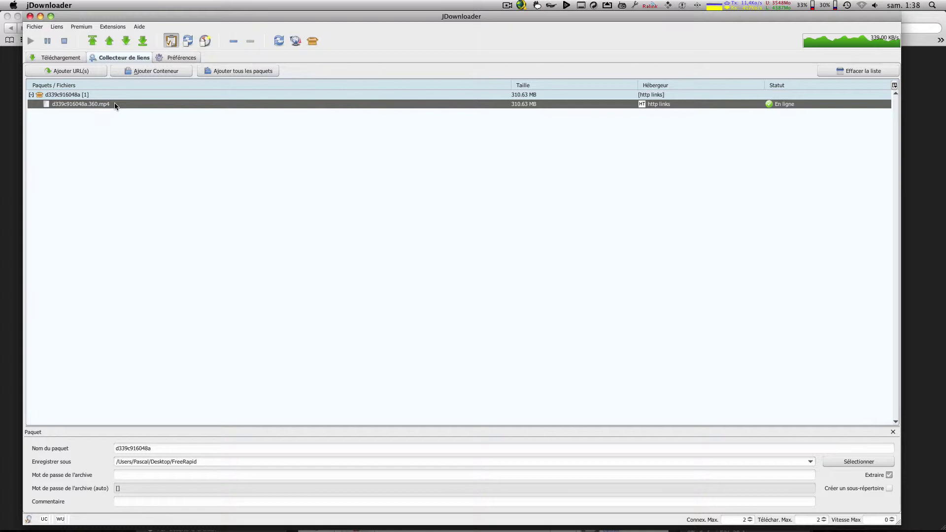
Step: Close the leftover Activity window and send all collected packages in JDownloader to the download list
click(936, 113)
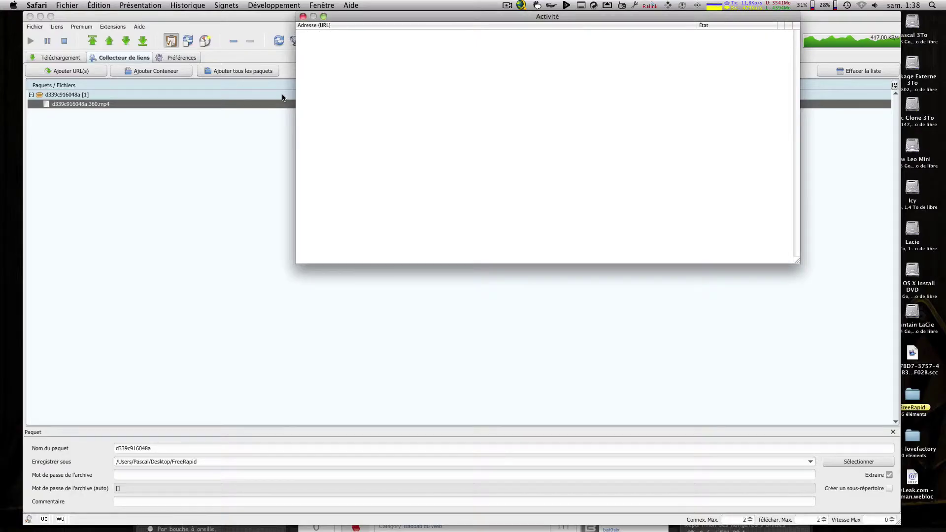
click(302, 17)
click(261, 206)
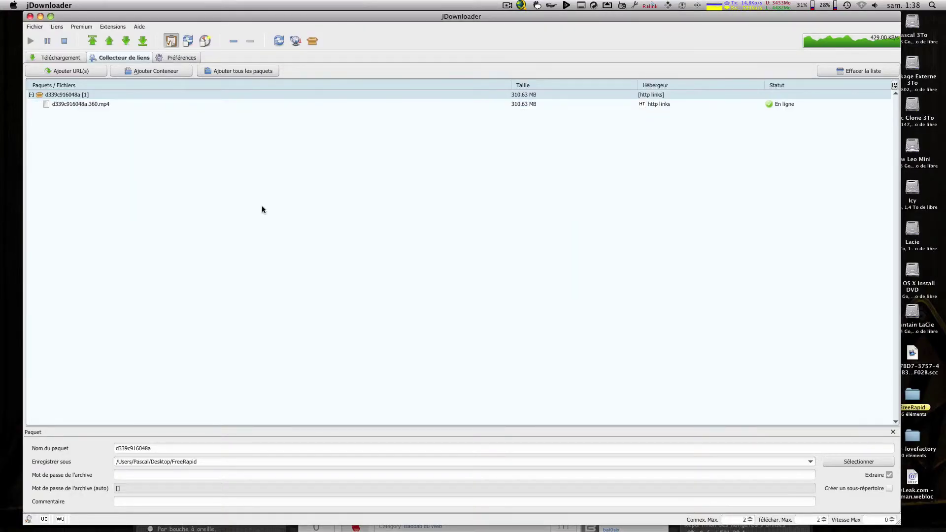
click(192, 94)
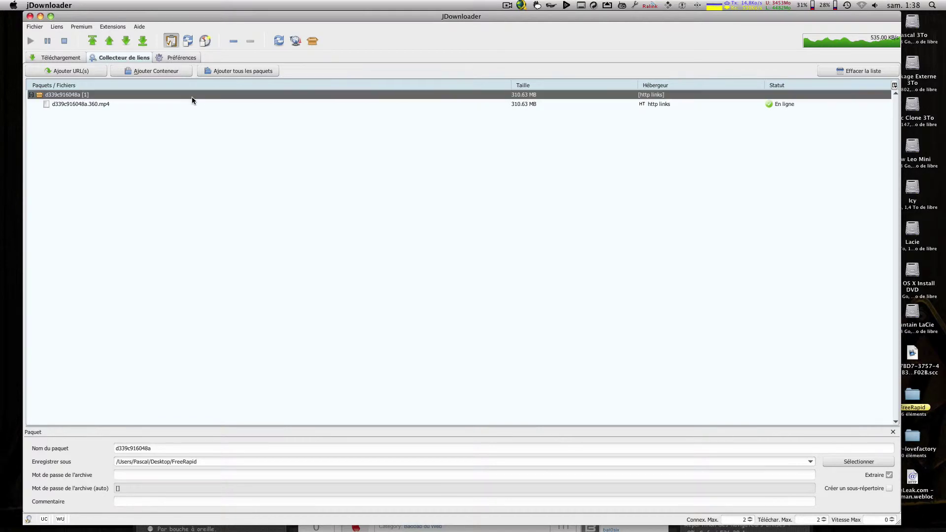
click(226, 71)
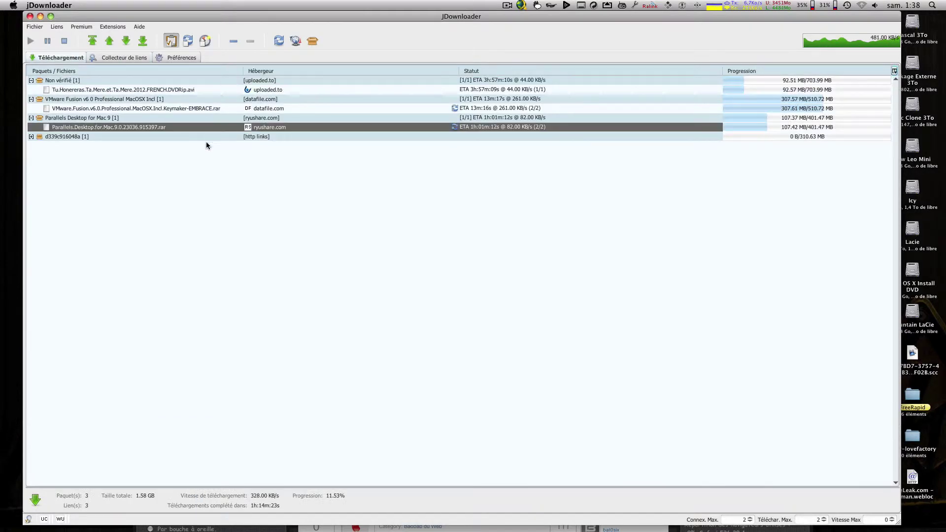
Step: Expand the d339c916048a package in the download list and force its MP4 file to start downloading
click(32, 137)
click(32, 138)
click(336, 145)
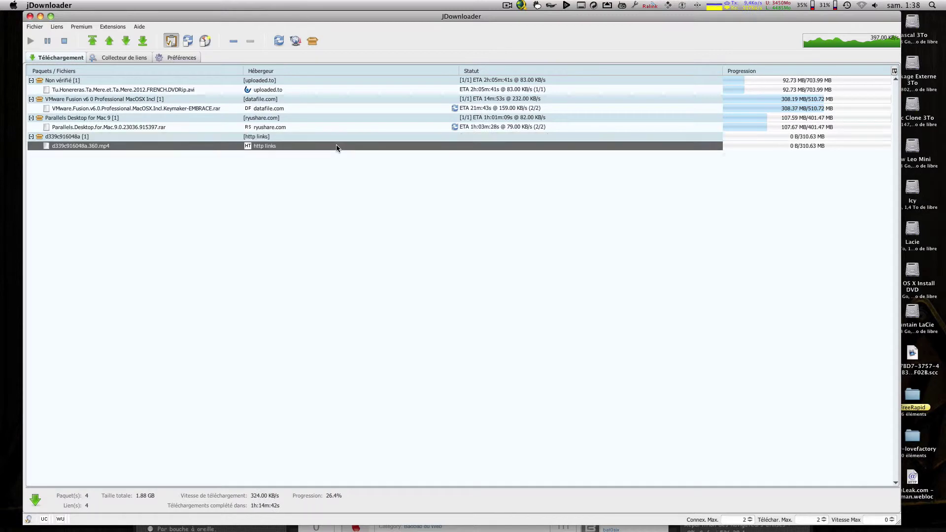
right_click(256, 146)
click(345, 335)
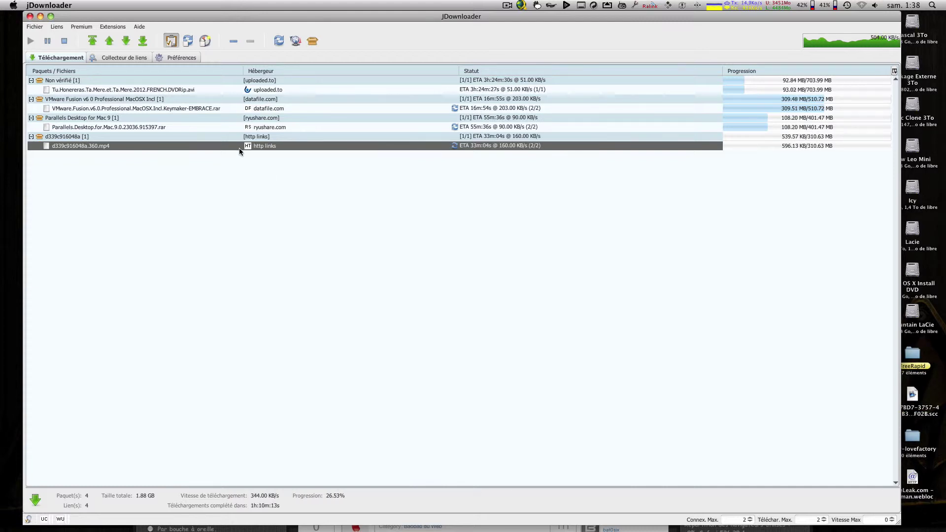
Step: Open the FreeRapid folder on the desktop, widen its file column, select d339c916048a.360.mp4.part and bring the other windows back
mouse_move(945, 531)
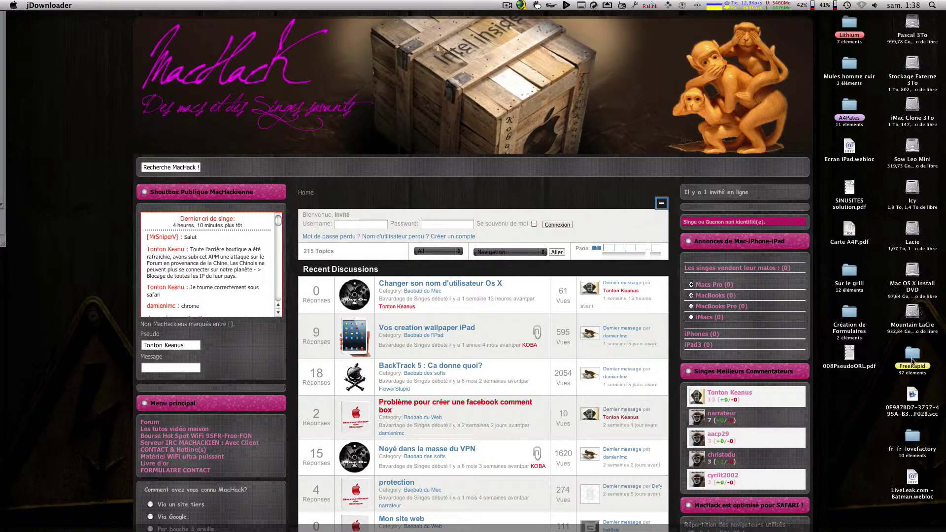
double_click(911, 351)
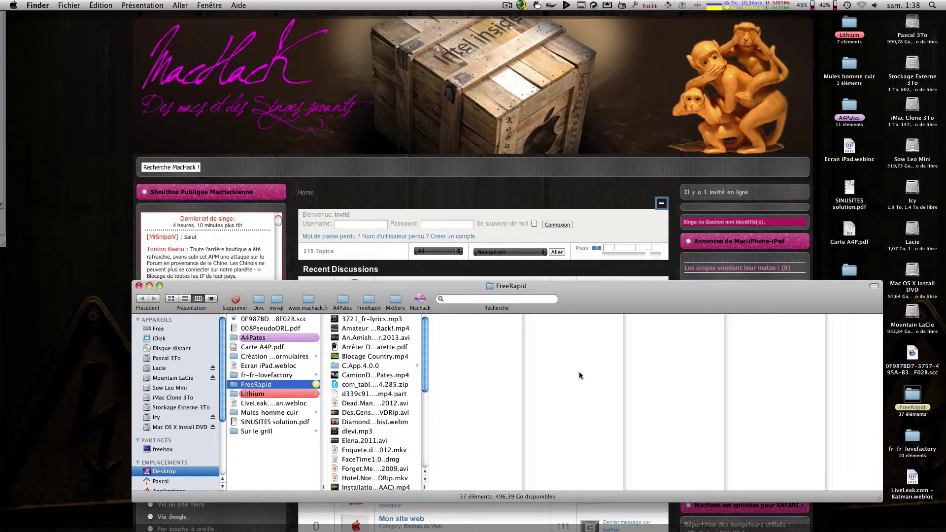
scroll(364, 370, down, 8)
scroll(377, 384, up, 7)
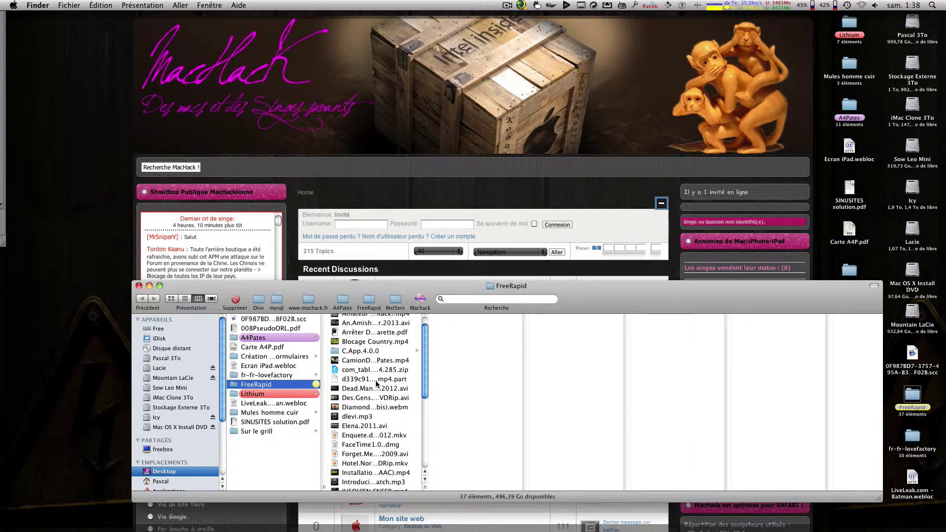
double_click(424, 487)
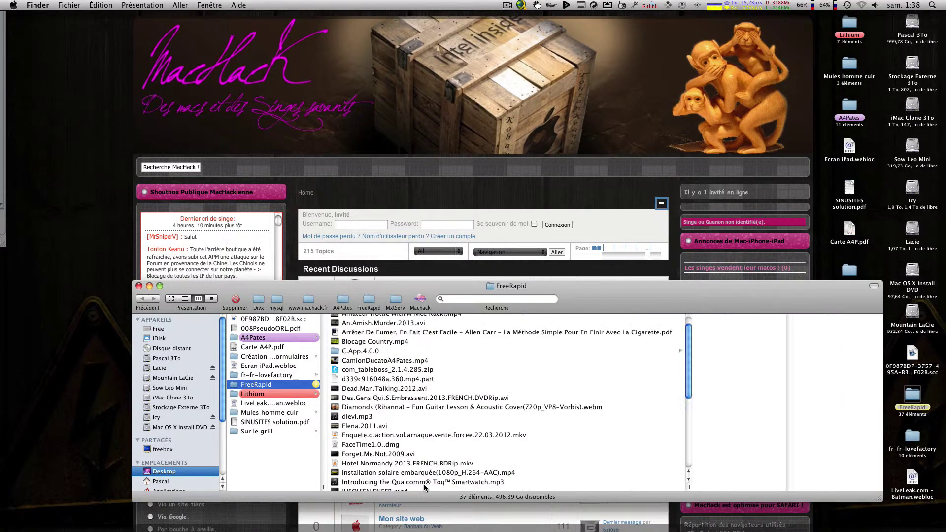
click(379, 379)
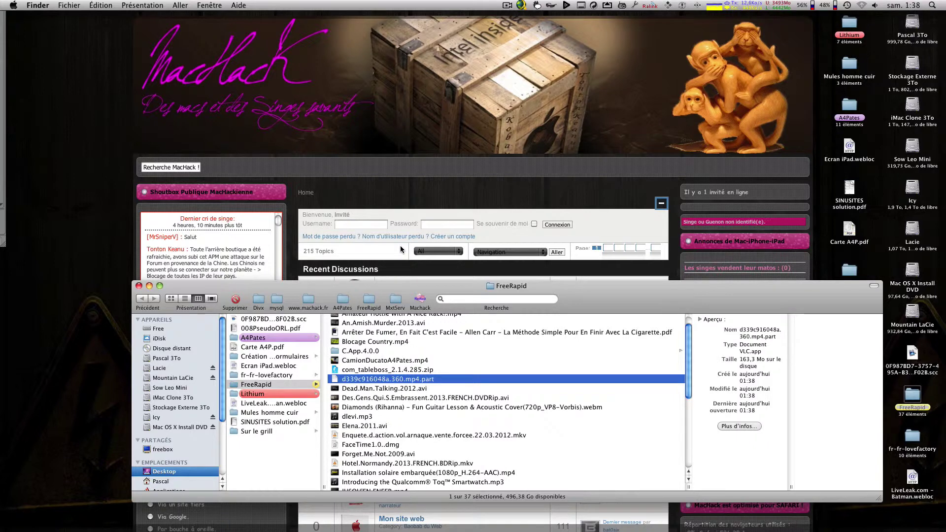
key(F11)
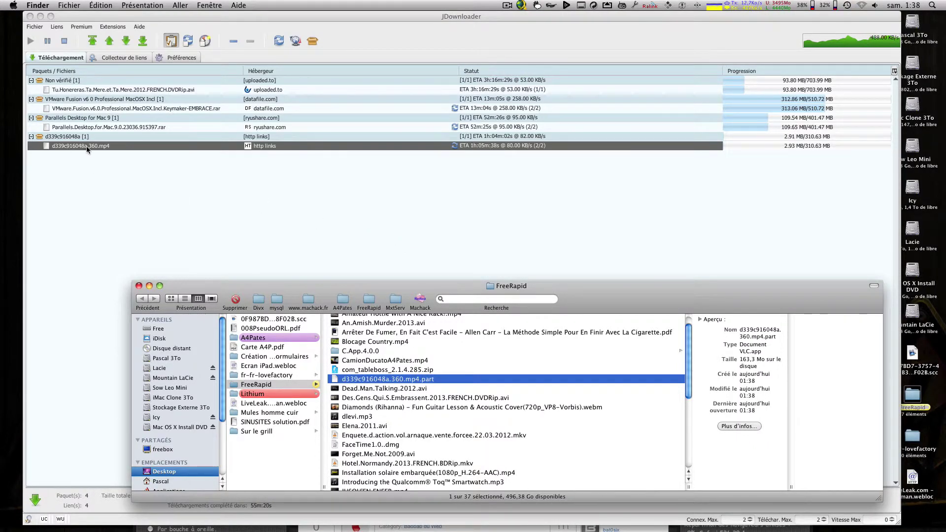
click(416, 380)
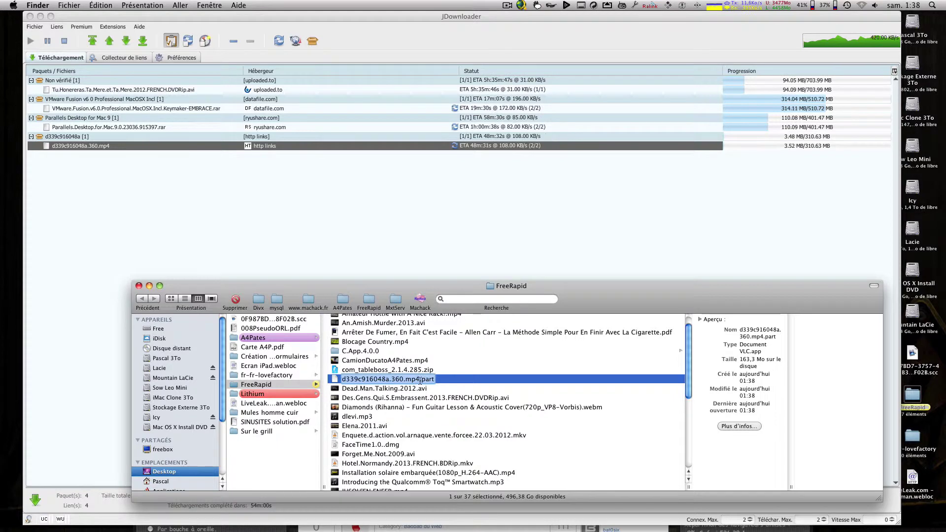
click(420, 380)
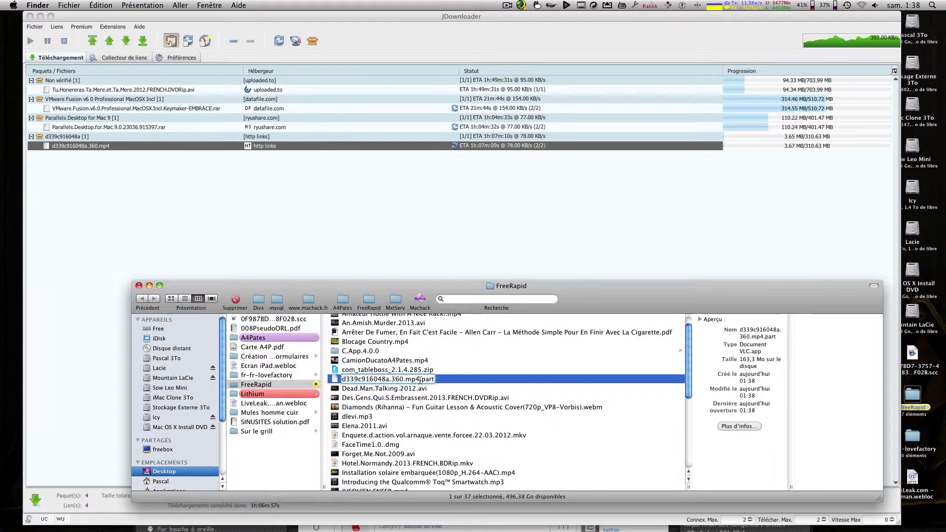
click(437, 381)
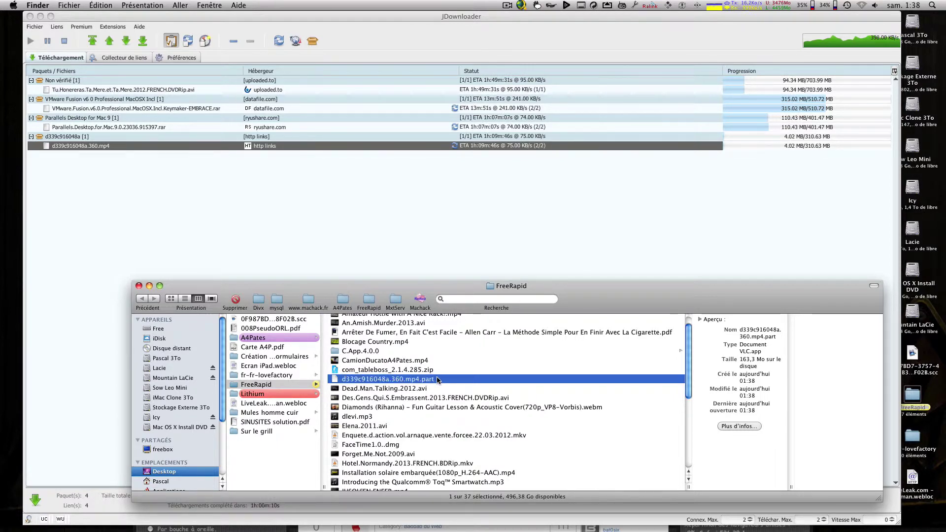
Step: Check the .part file's opening application in its info window, close the info and test the file in VLC
key(super+i)
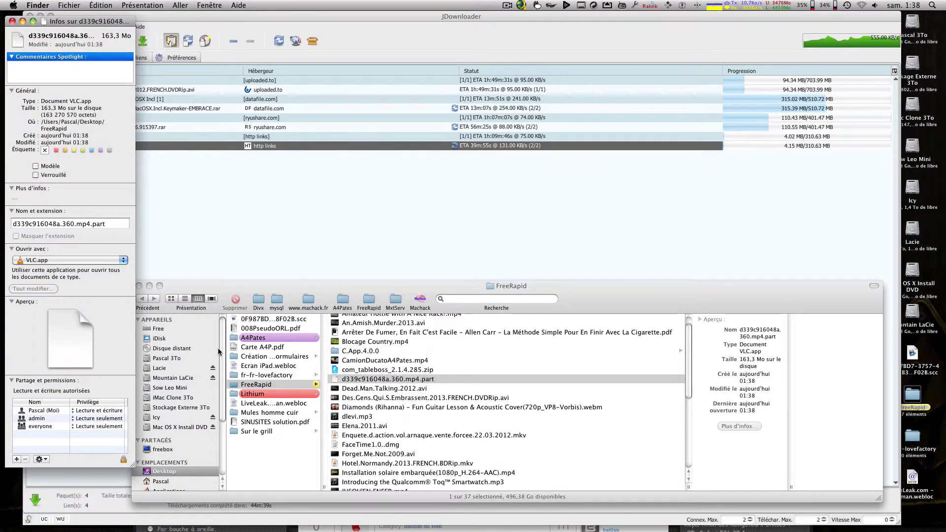
click(77, 260)
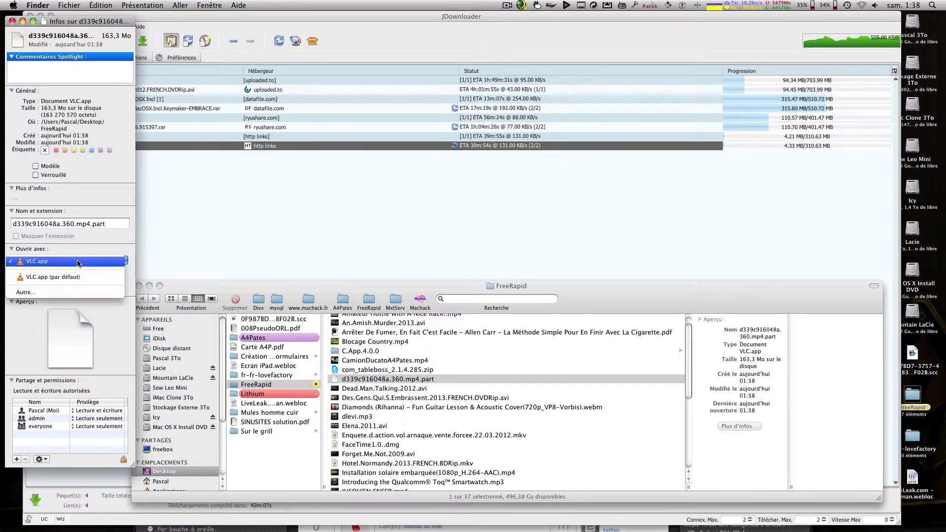
click(76, 261)
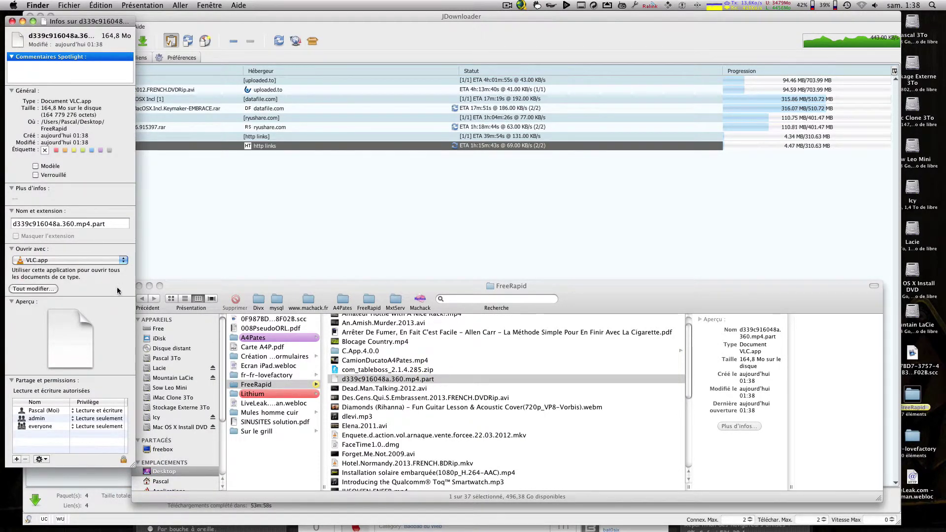
click(11, 21)
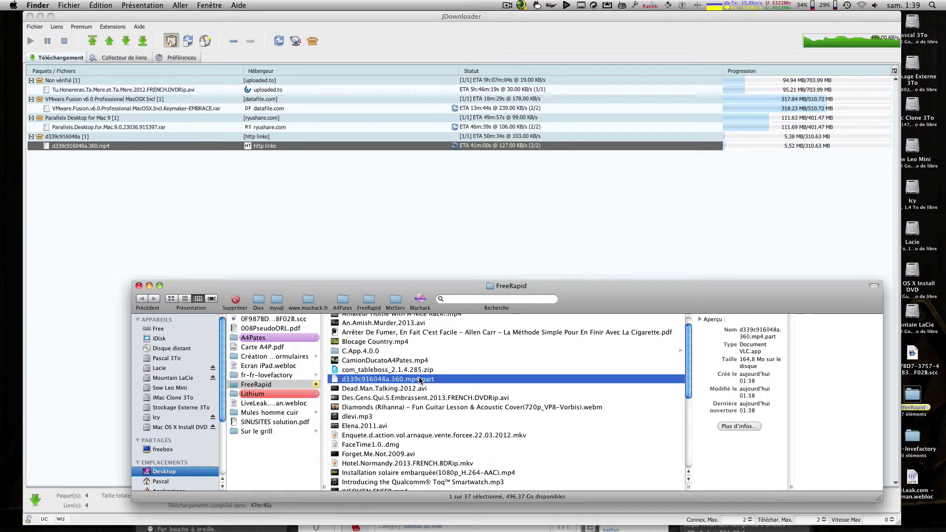
double_click(419, 380)
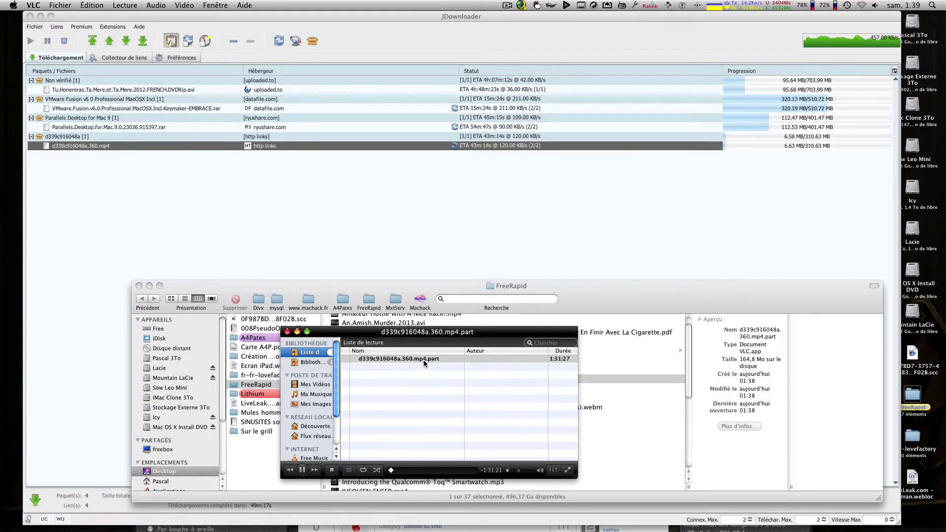
click(584, 380)
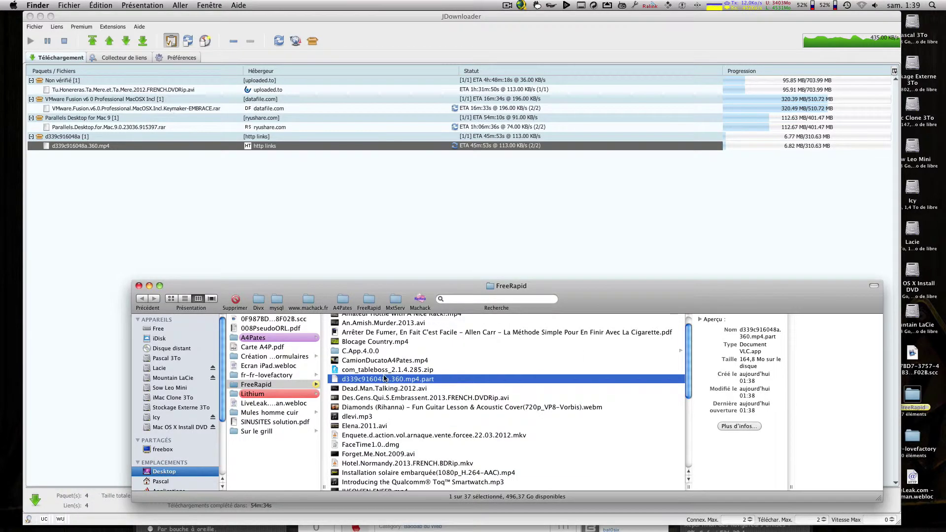
Step: Rename the partial download as d339c916048a.360.mp4 by removing the .part extension, and accept the extension change
click(417, 379)
click(419, 380)
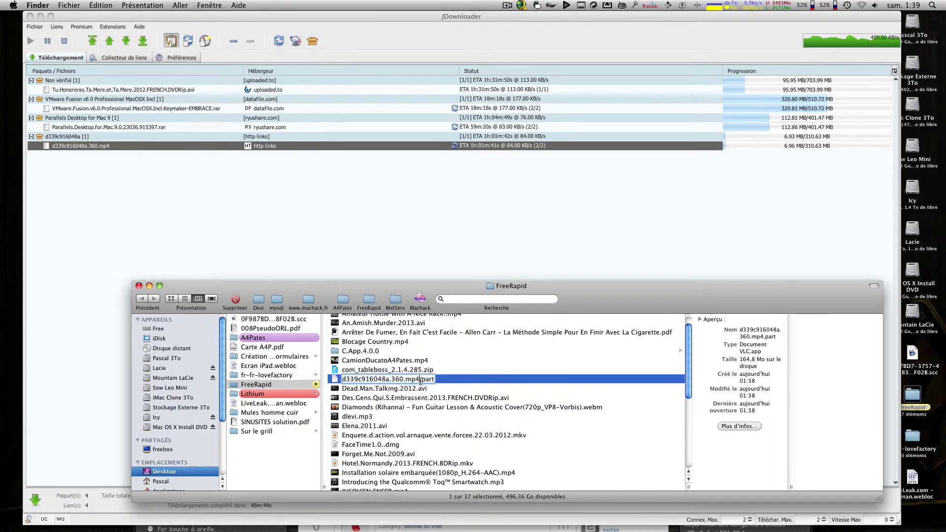
drag(419, 379, 455, 380)
key(BackSpace)
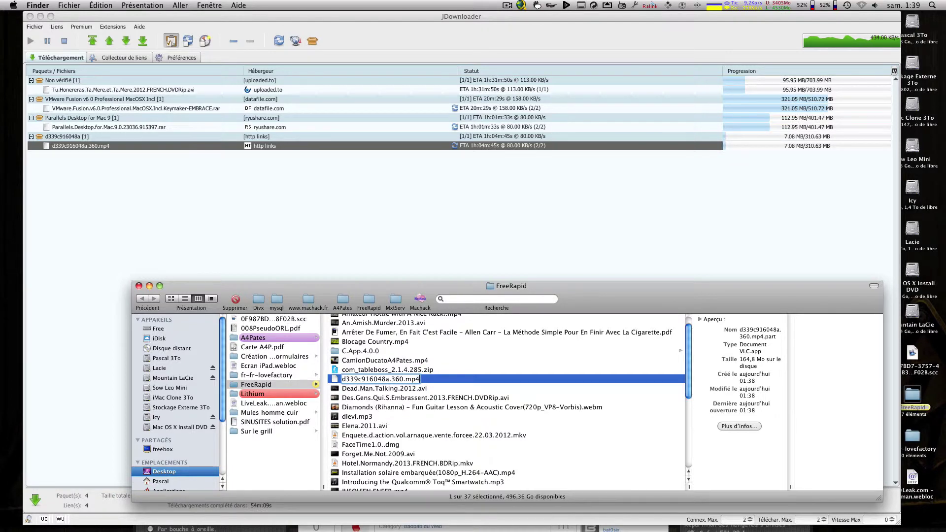
key(Return)
click(545, 190)
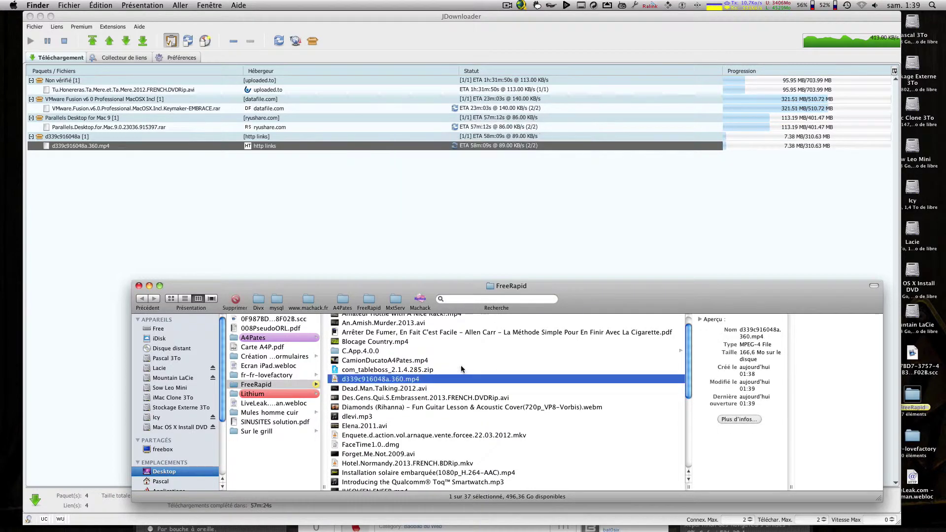
Step: Play d339c916048a.360.mp4 in VLC, leave full screen and quit the player
double_click(447, 380)
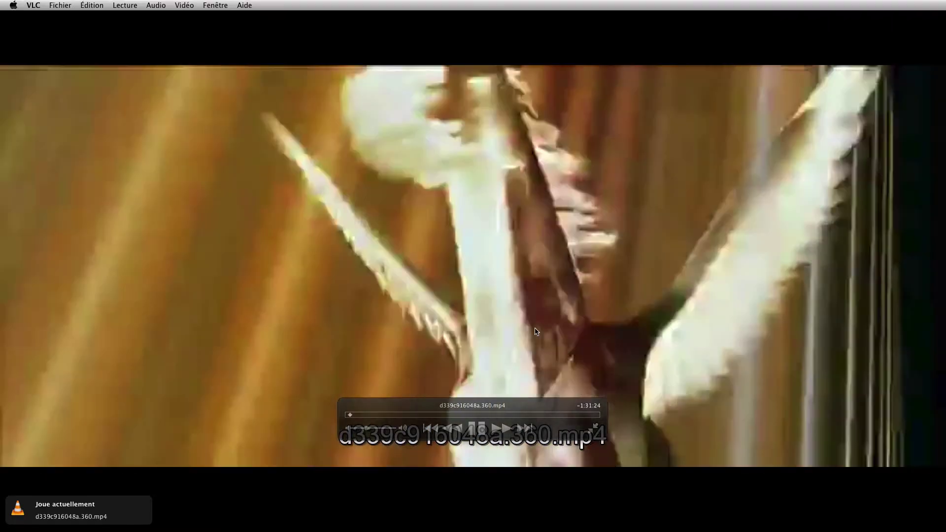
key(Escape)
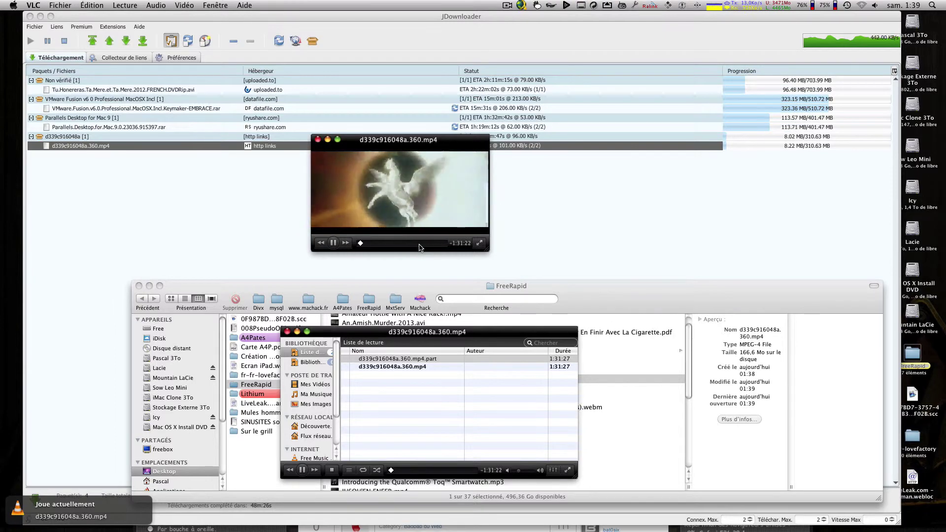
key(super+q)
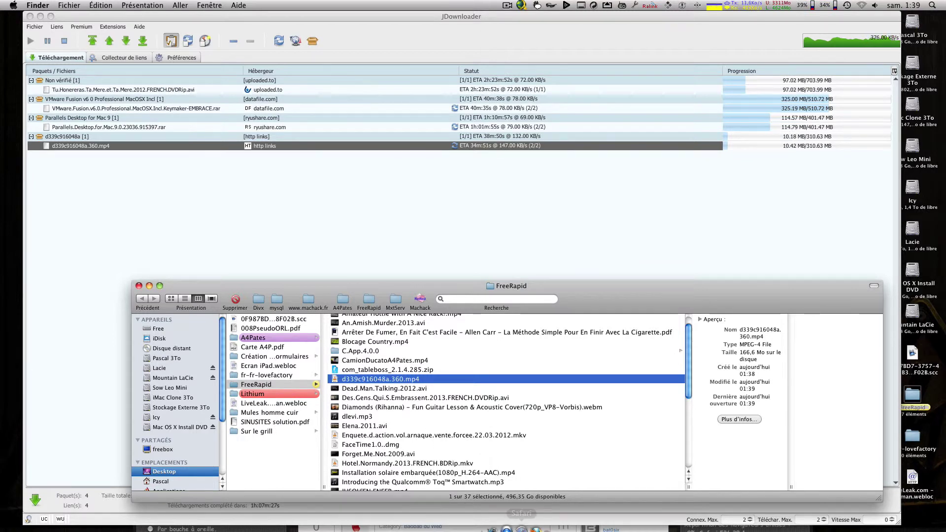
Step: Switch to Safari, show the Activity window and examine the expanded resource lists of the MacHack page
click(519, 521)
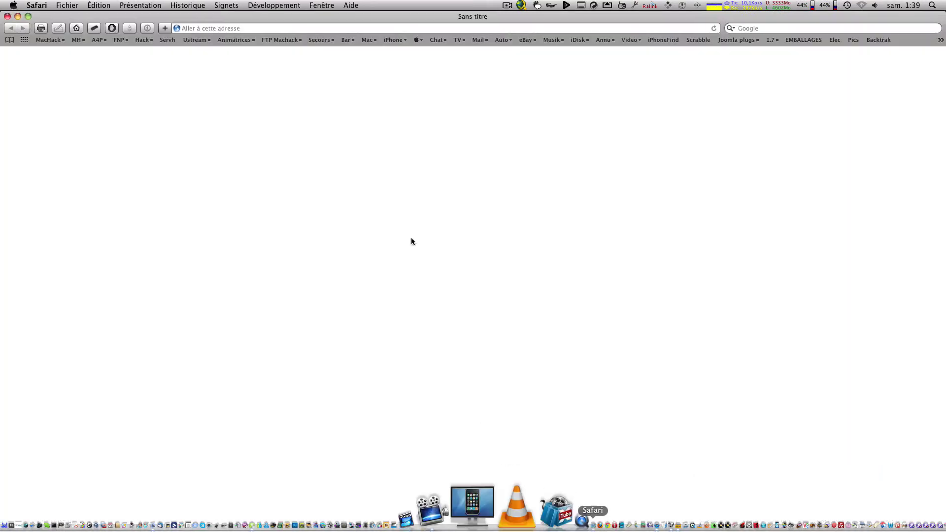
click(319, 6)
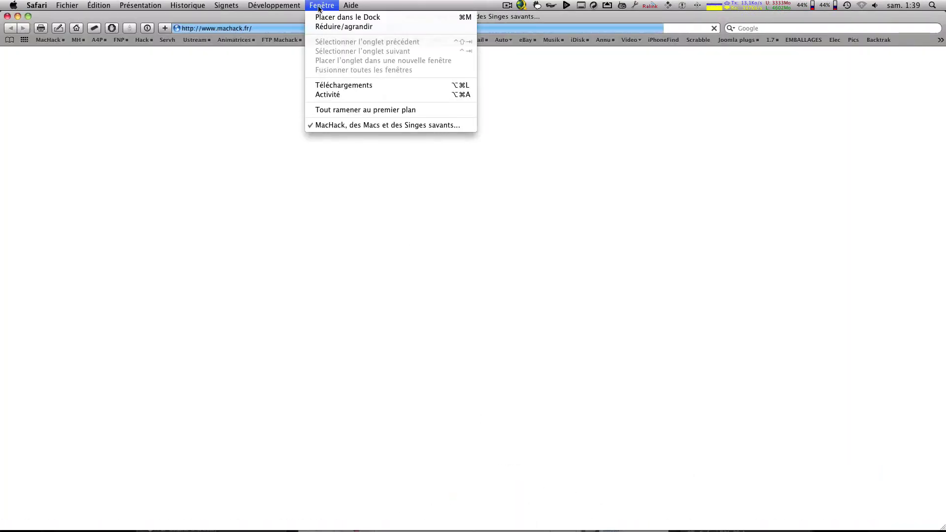
click(341, 93)
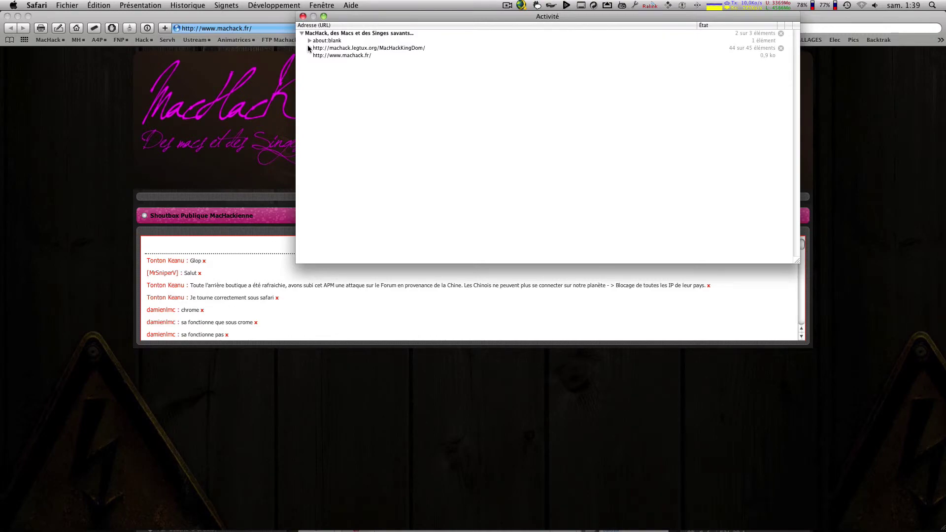
click(308, 47)
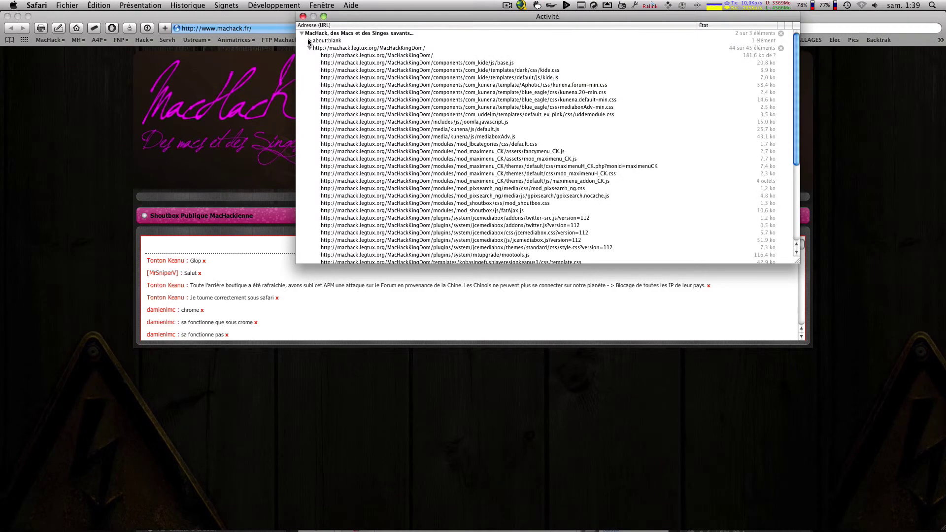
click(309, 41)
scroll(390, 101, down, 5)
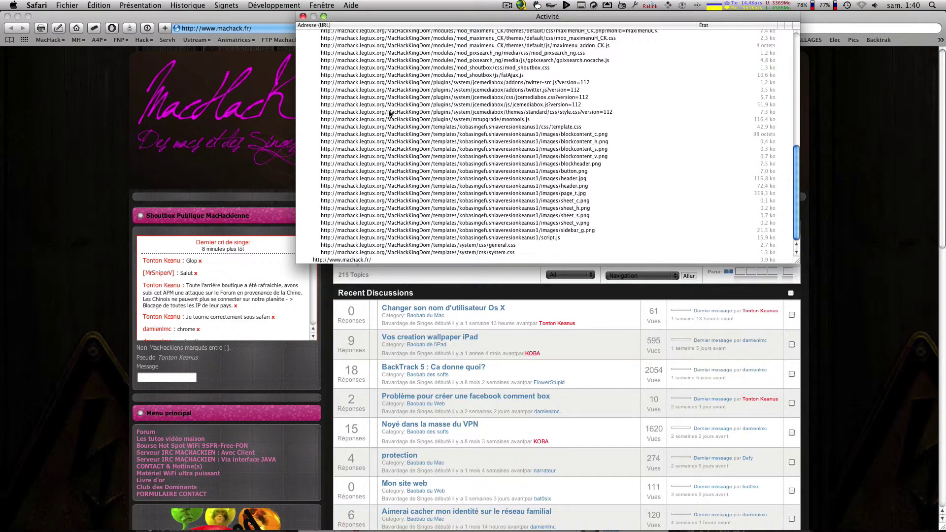
click(222, 161)
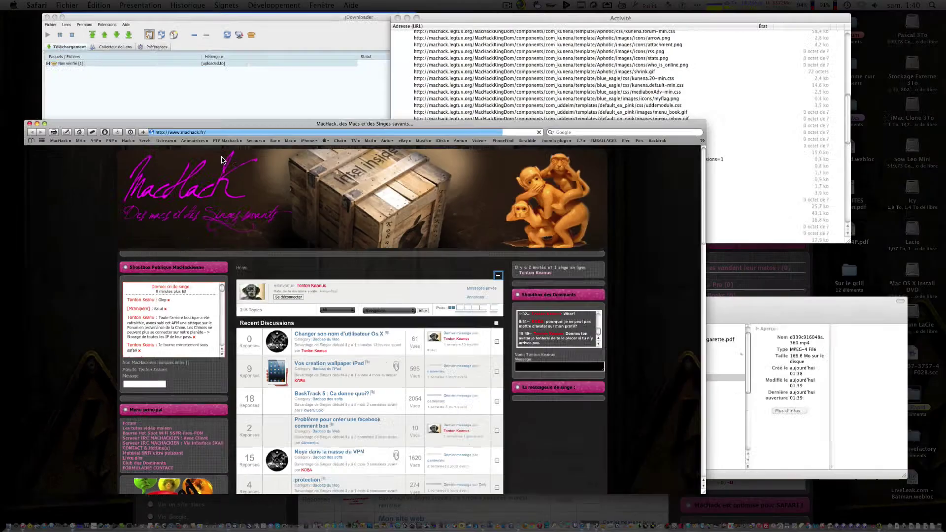
Step: Switch to JDownloader to check the download list, and bring the FreeRapid folder window to the front
key(F9)
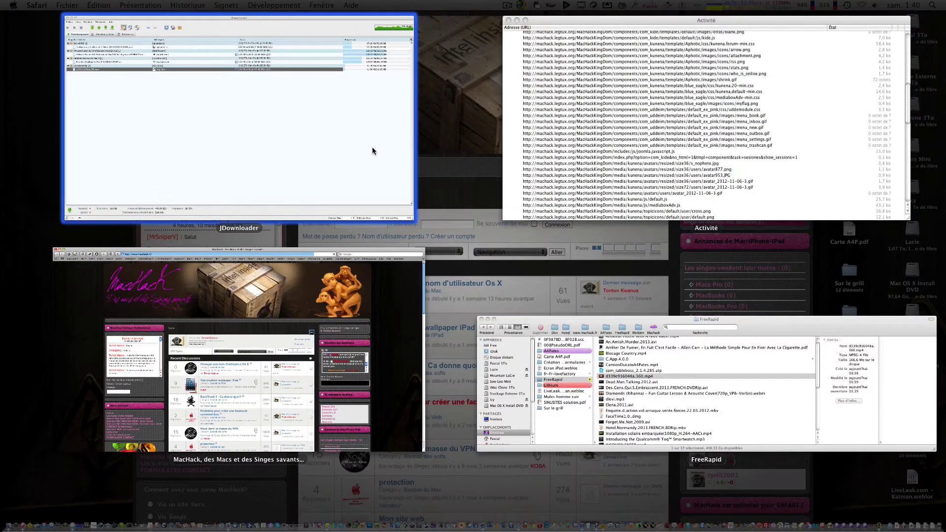
click(336, 142)
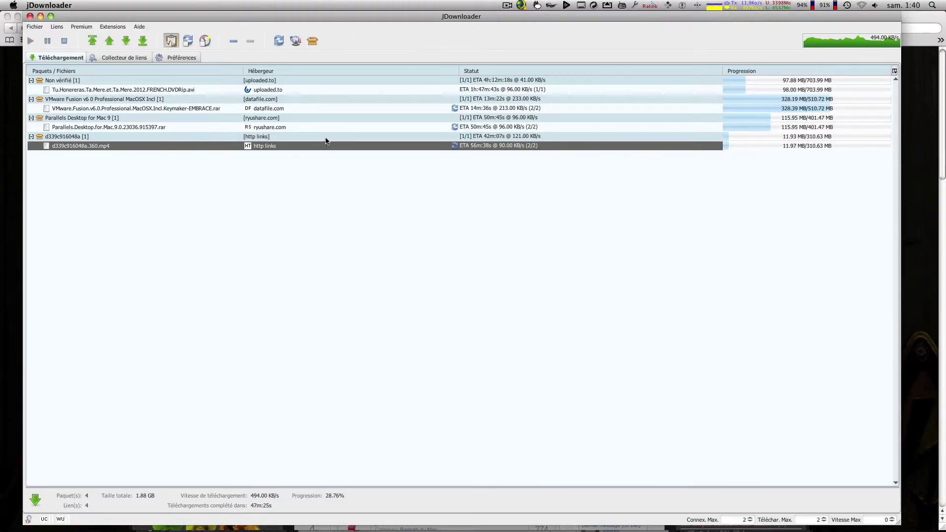
key(F9)
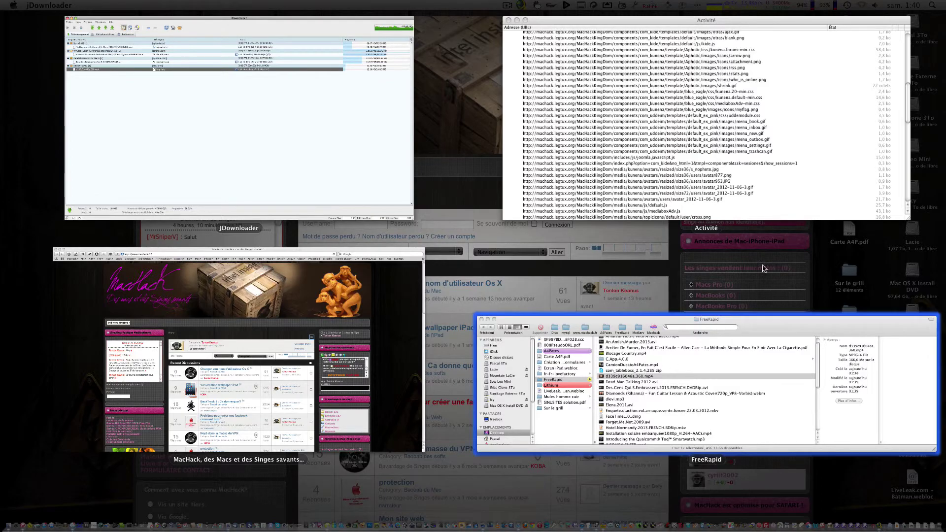
click(700, 353)
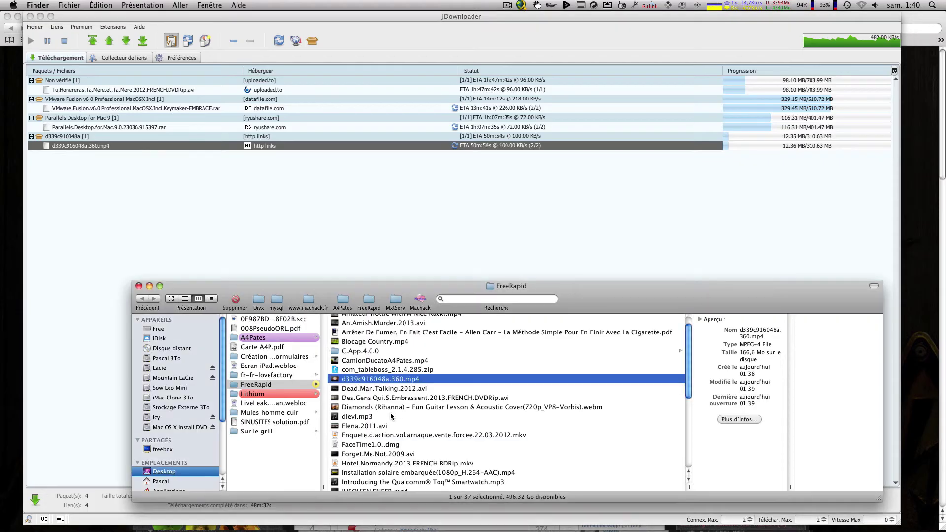